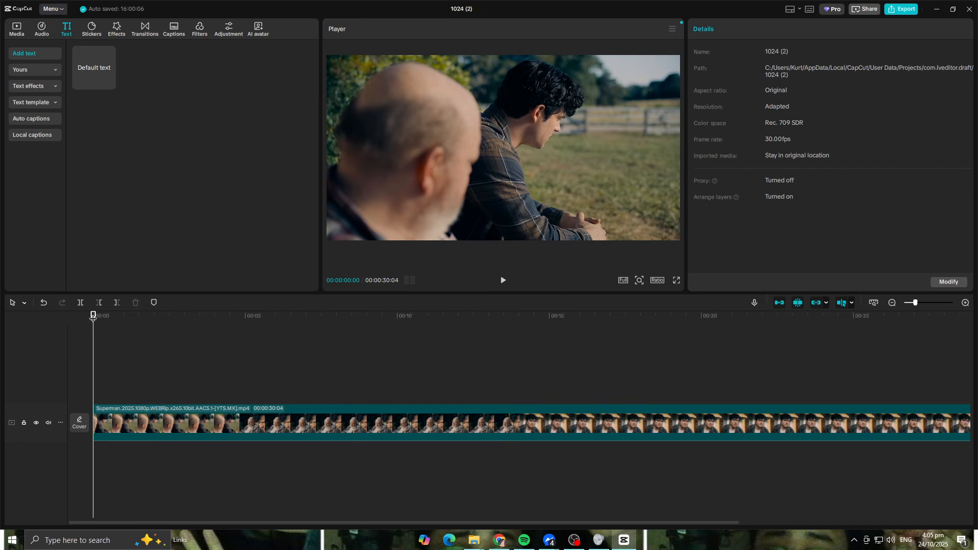
# Step: Bring the black image from the Logos folder onto the timeline above the movie clip
pyautogui.moveTo(92, 316); pyautogui.dragTo(138, 318)
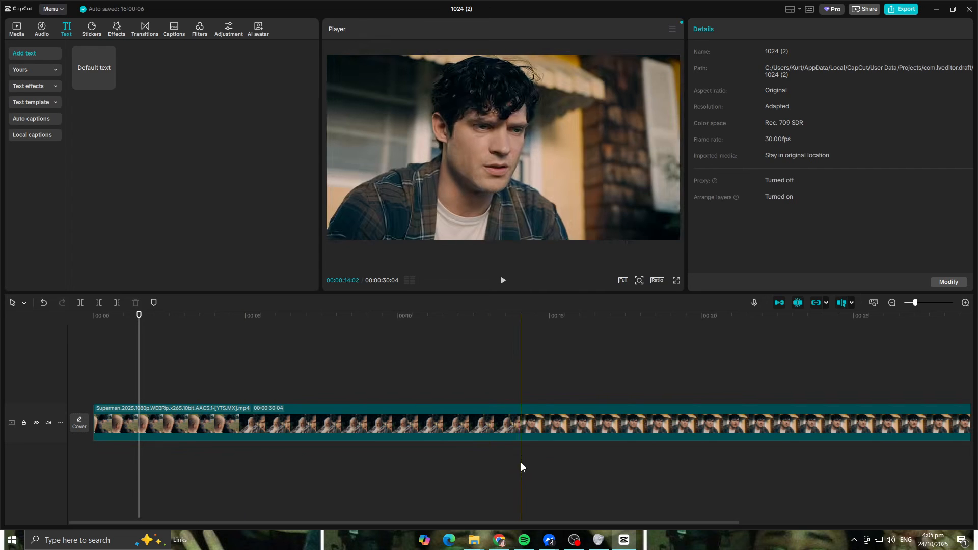
pyautogui.moveTo(473, 540)
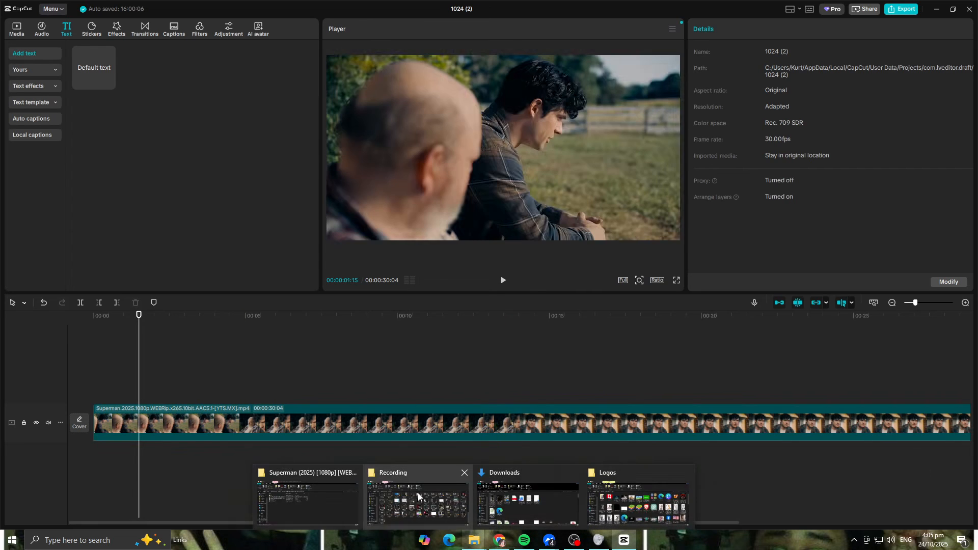
pyautogui.click(618, 501)
pyautogui.click(382, 300)
pyautogui.moveTo(381, 301); pyautogui.dragTo(148, 366)
pyautogui.click(926, 100)
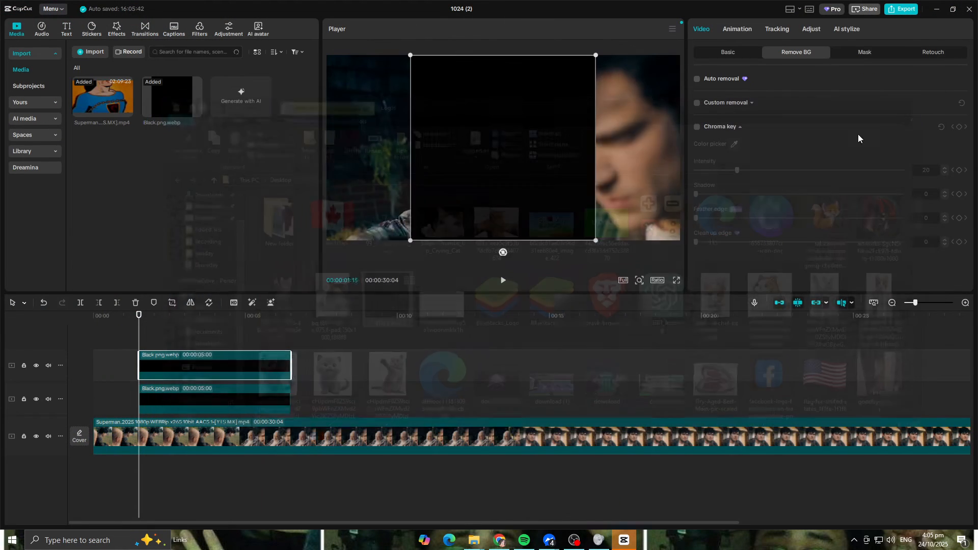
# Step: Delete the duplicate black clip and place the remaining one on the main track before the movie clip
pyautogui.press('Delete')
pyautogui.click(259, 377)
pyautogui.moveTo(237, 379); pyautogui.dragTo(174, 408)
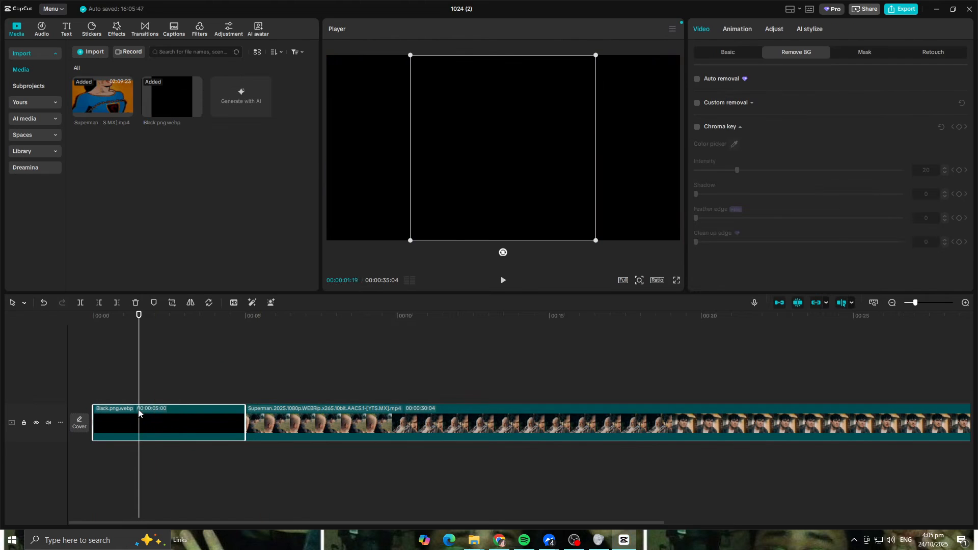
# Step: Enlarge the black image until it covers the full width of the video frame
pyautogui.moveTo(139, 317); pyautogui.dragTo(109, 317)
pyautogui.moveTo(596, 241); pyautogui.dragTo(757, 336)
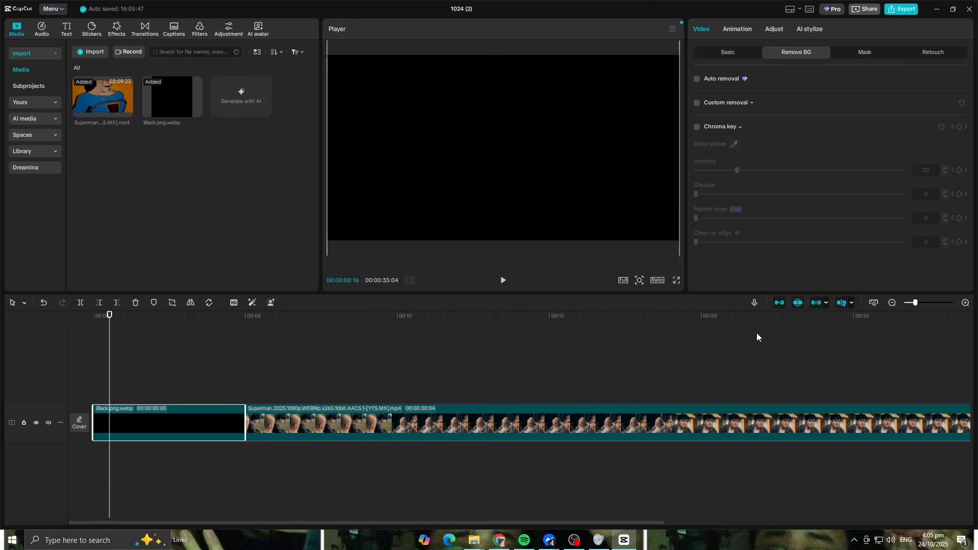
pyautogui.click(503, 280)
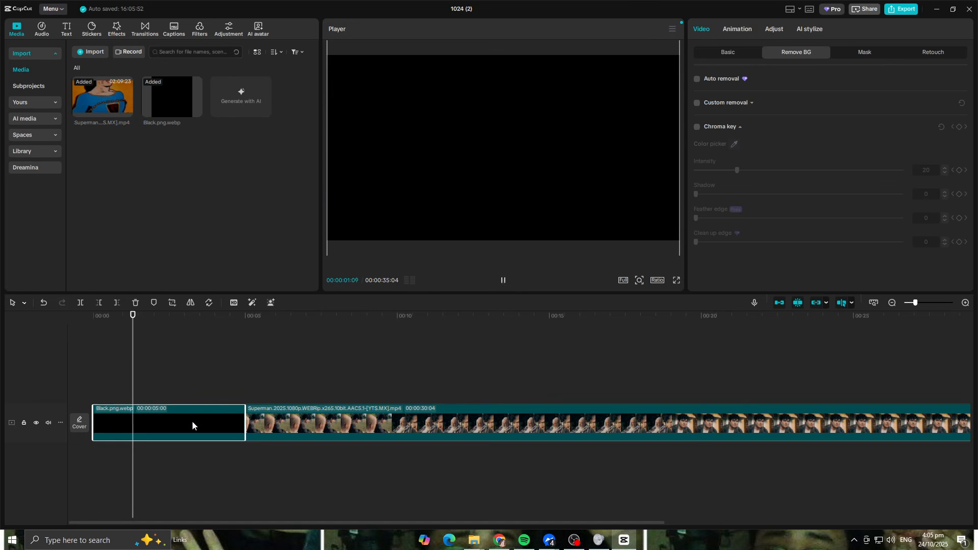
pyautogui.moveTo(192, 426); pyautogui.dragTo(197, 386)
pyautogui.click(502, 280)
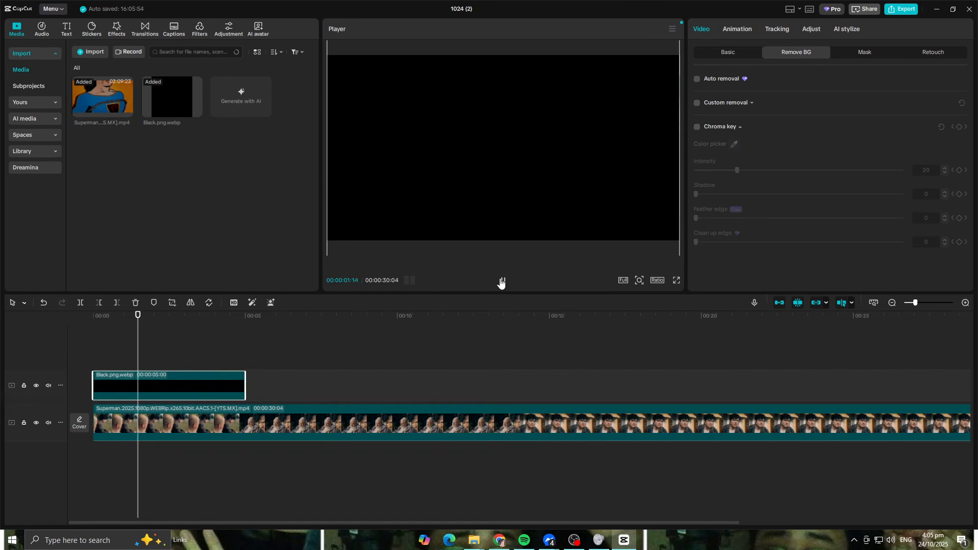
pyautogui.moveTo(229, 374); pyautogui.dragTo(177, 416)
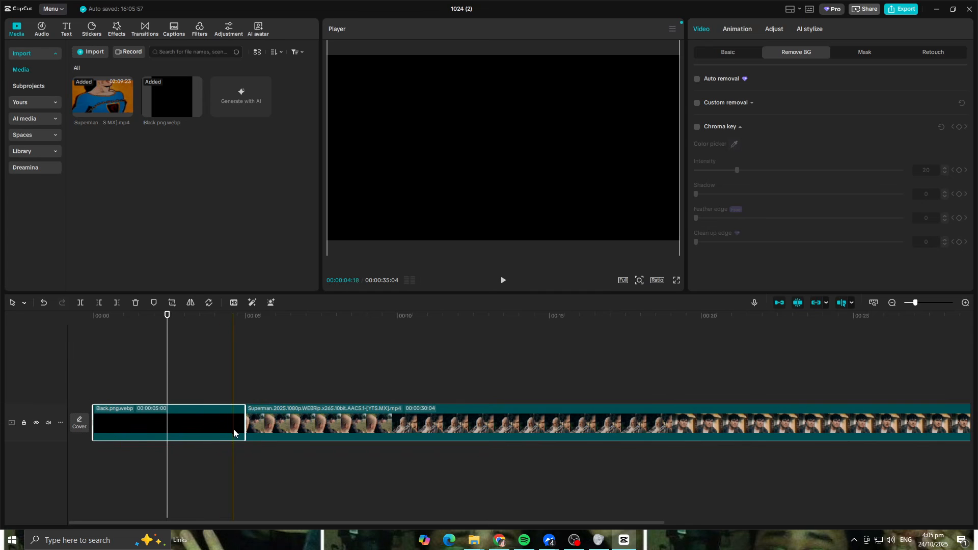
# Step: Extend the black clip to 8 seconds and add a default text spanning its full length
pyautogui.moveTo(245, 431); pyautogui.dragTo(337, 430)
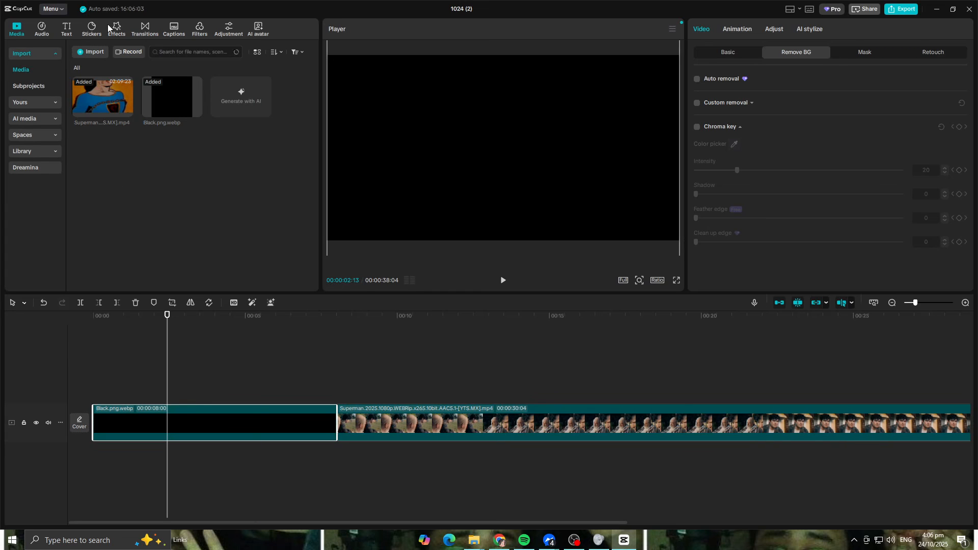
pyautogui.click(65, 28)
pyautogui.moveTo(102, 76); pyautogui.dragTo(101, 385)
pyautogui.moveTo(184, 394); pyautogui.dragTo(336, 393)
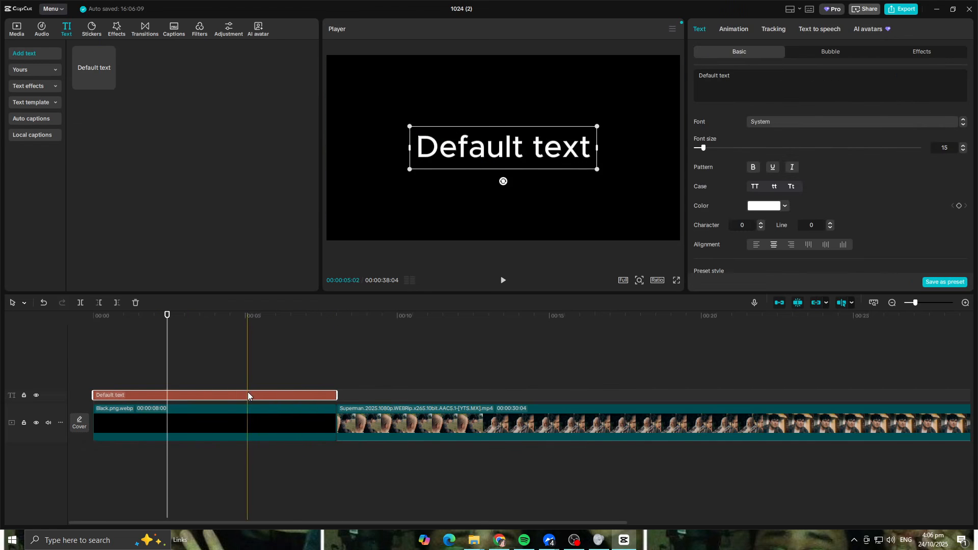
# Step: Set the text's font to Bungee-Rg and change its wording to "SUperman"
pyautogui.click(832, 123)
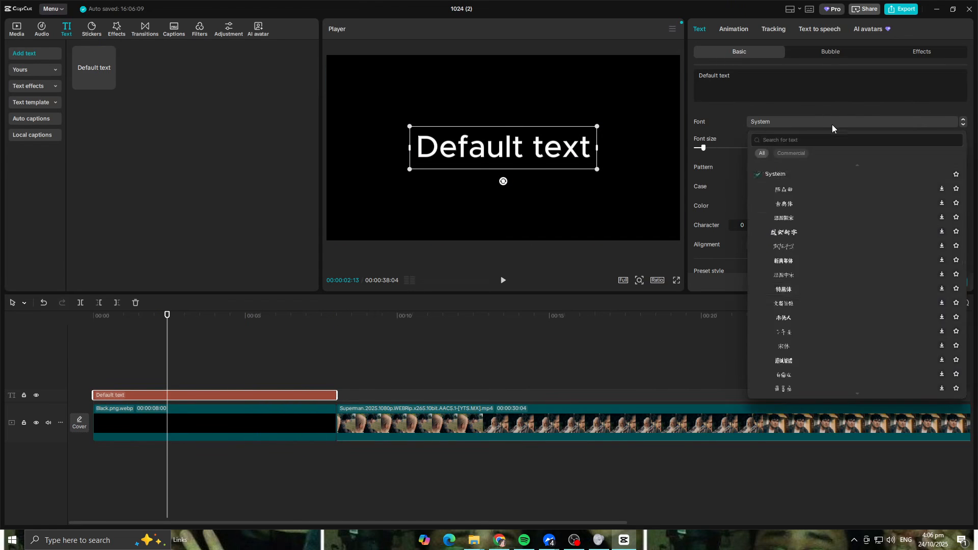
pyautogui.scroll(-5, 799, 251)
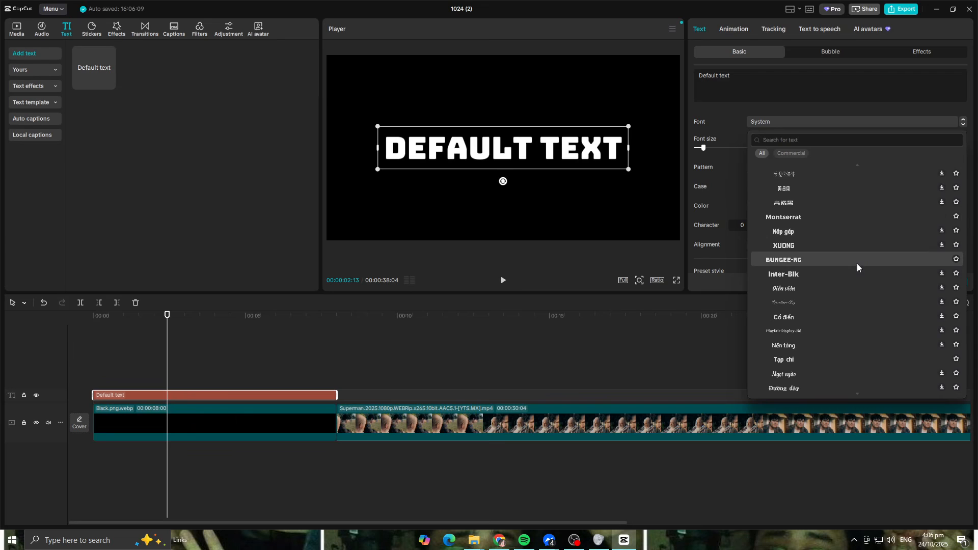
pyautogui.click(857, 264)
pyautogui.moveTo(743, 101); pyautogui.dragTo(651, 81)
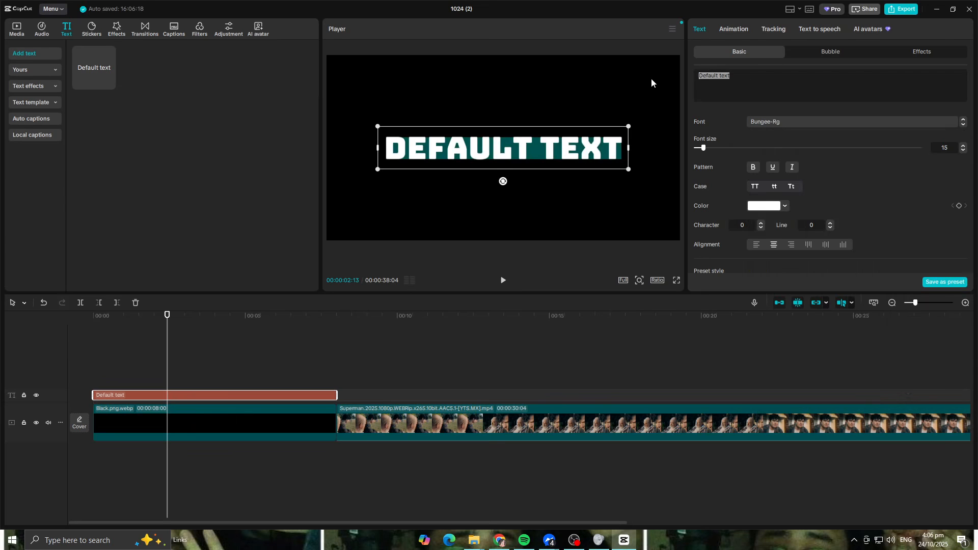
pyautogui.write('SUperman')
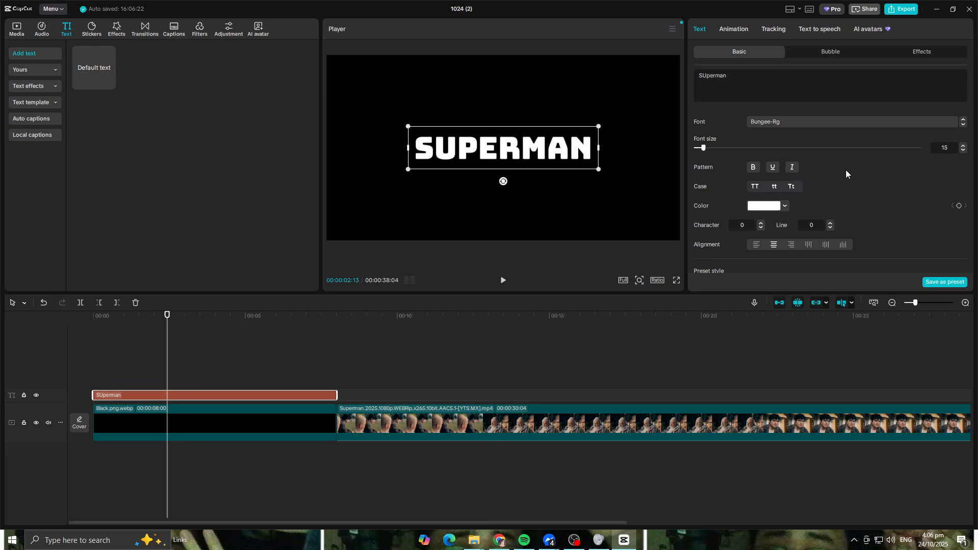
# Step: Add a transform keyframe at the title's start and a second one at 00:00:04:13 with the scale at 9999%
pyautogui.moveTo(167, 315); pyautogui.dragTo(57, 331)
pyautogui.scroll(-5, 865, 183)
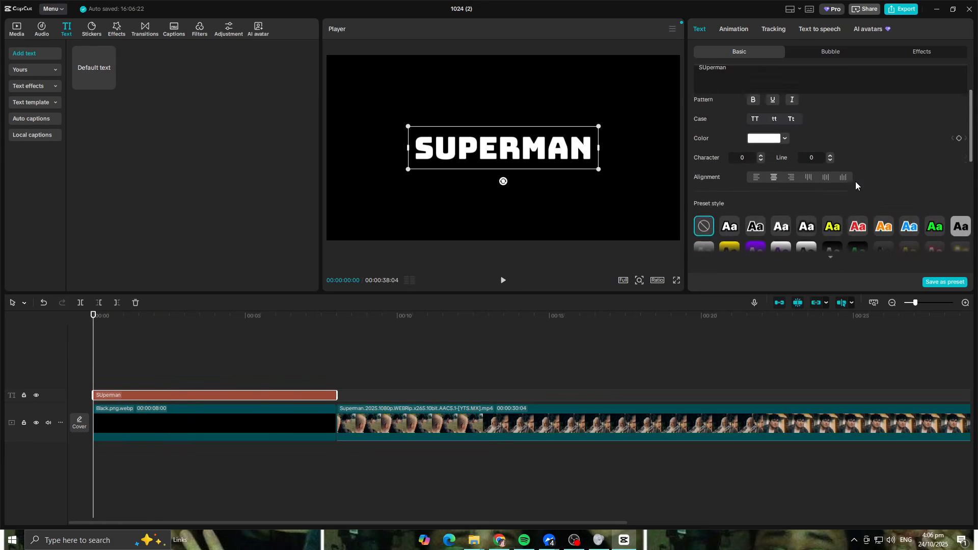
pyautogui.scroll(-2, 865, 181)
pyautogui.click(959, 167)
pyautogui.moveTo(93, 316); pyautogui.dragTo(229, 337)
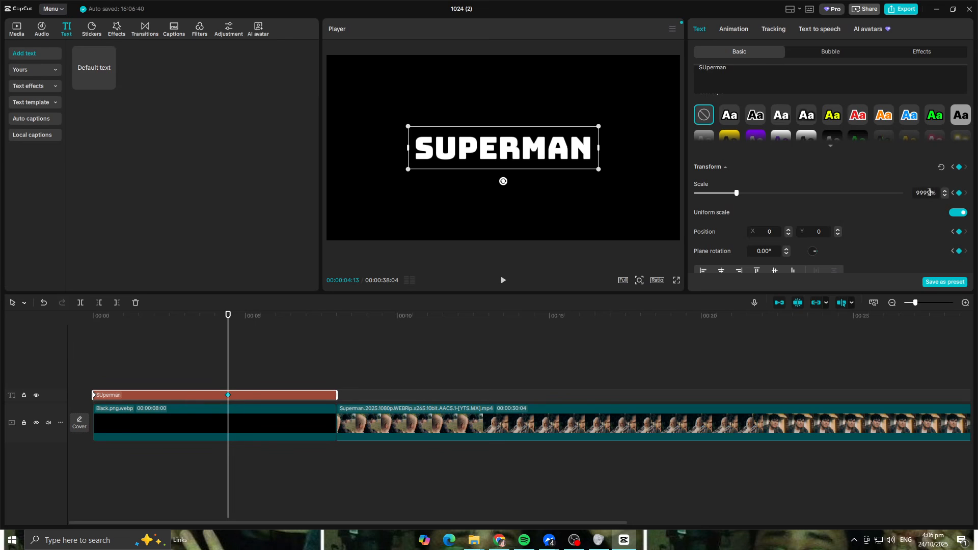
pyautogui.press('Return')
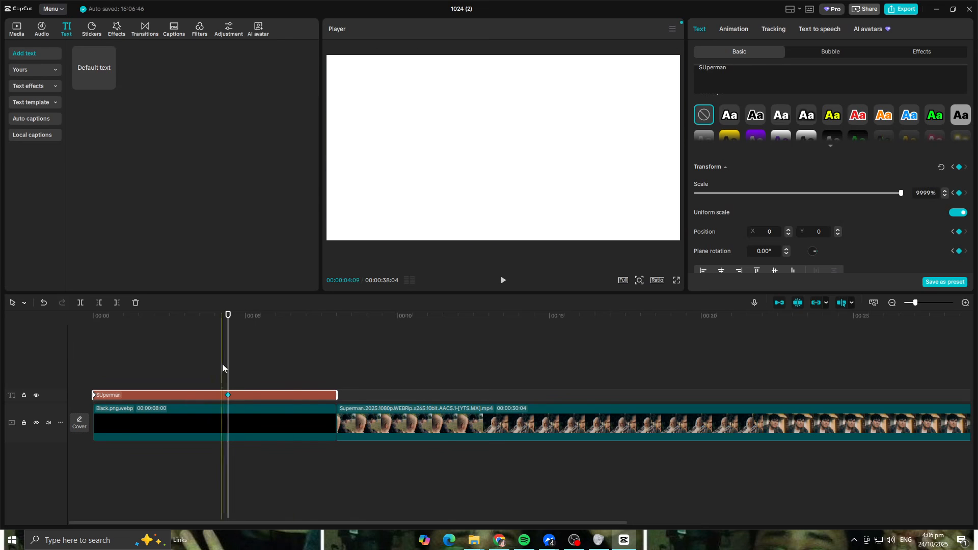
# Step: Play the title's zoom animation from the beginning to check its speed
pyautogui.moveTo(228, 315); pyautogui.dragTo(94, 321)
pyautogui.click(501, 282)
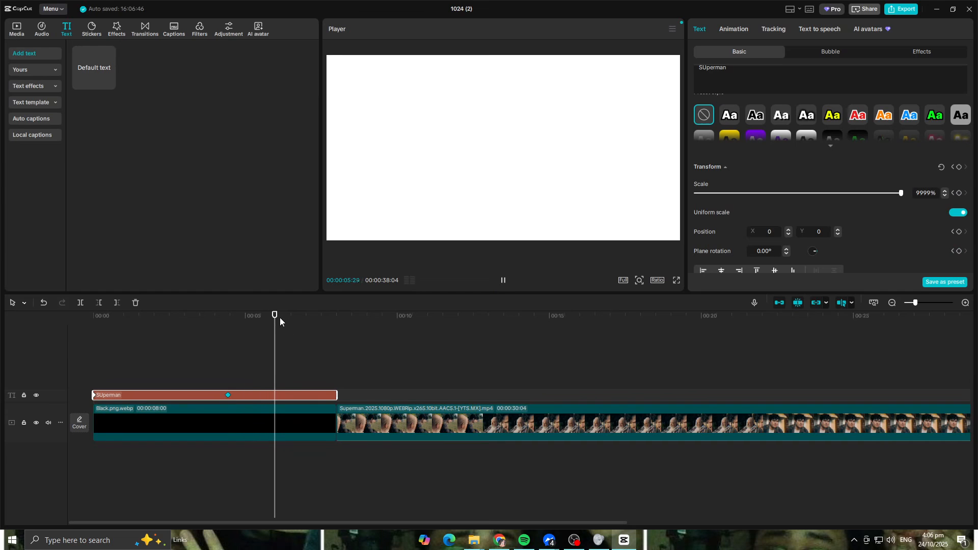
pyautogui.moveTo(279, 317); pyautogui.dragTo(94, 317)
pyautogui.click(503, 281)
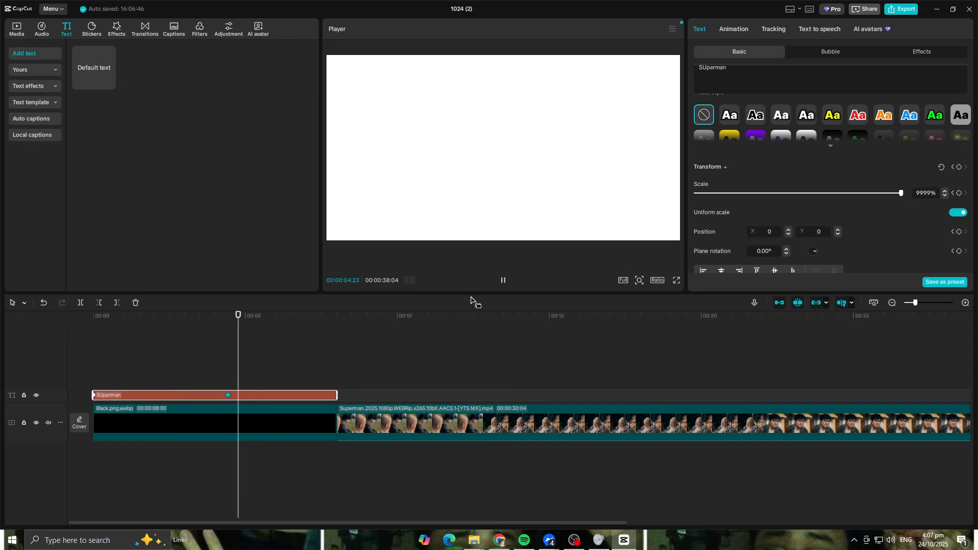
pyautogui.moveTo(270, 317); pyautogui.dragTo(89, 310)
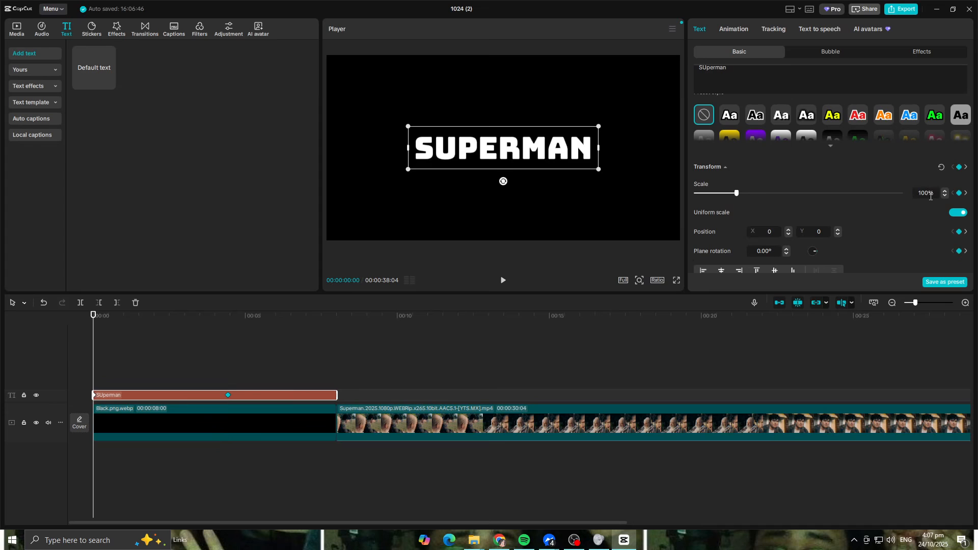
# Step: Change the title's scale at the 00:00:04:13 keyframe to 5000% and play the result
pyautogui.moveTo(93, 316); pyautogui.dragTo(226, 322)
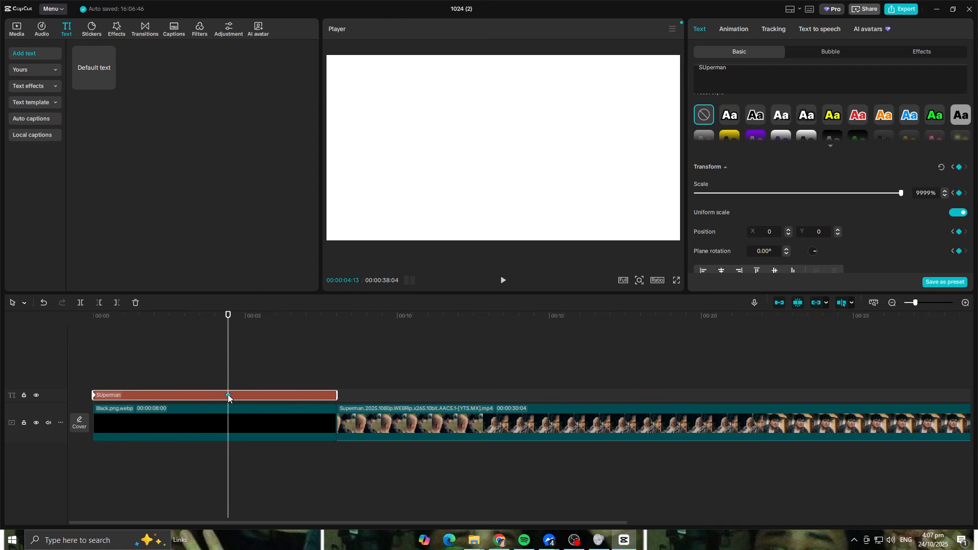
pyautogui.click(929, 192)
pyautogui.press('BackSpace')
pyautogui.press('space')
pyautogui.press('space')
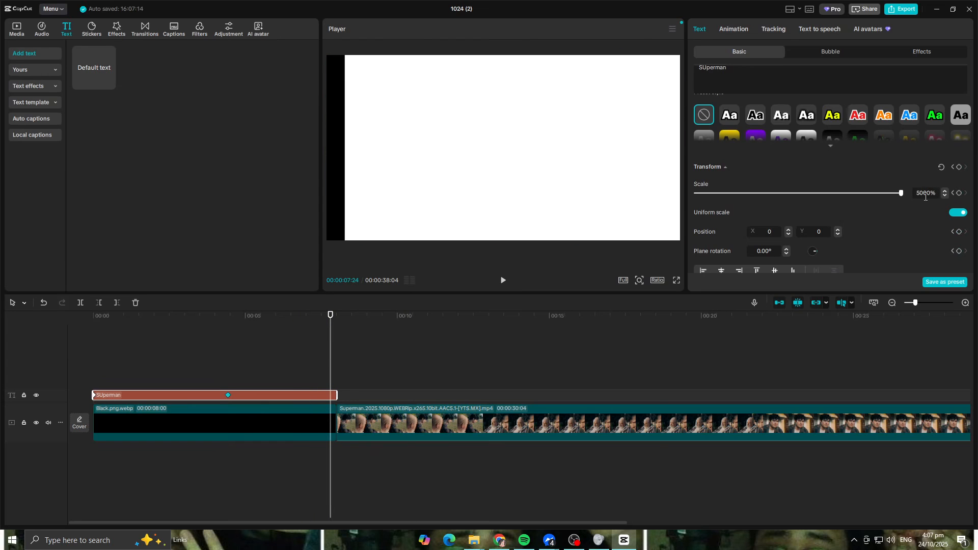
# Step: Set the title's scale to 7000% at 00:00:07:24, near the end of the text clip
pyautogui.click(922, 193)
pyautogui.press('BackSpace')
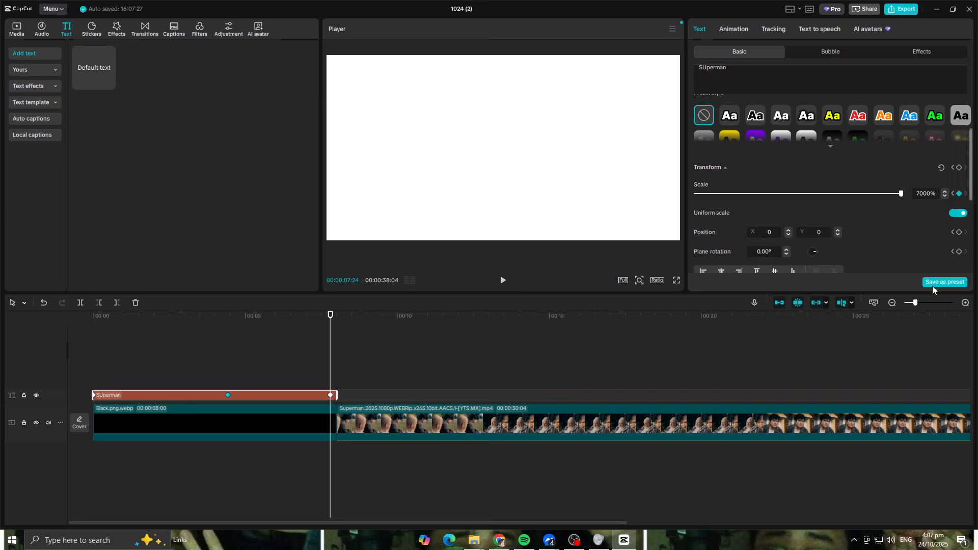
pyautogui.click(387, 349)
# Step: Preview the revised title zoom from the start of the timeline
pyautogui.click(93, 361)
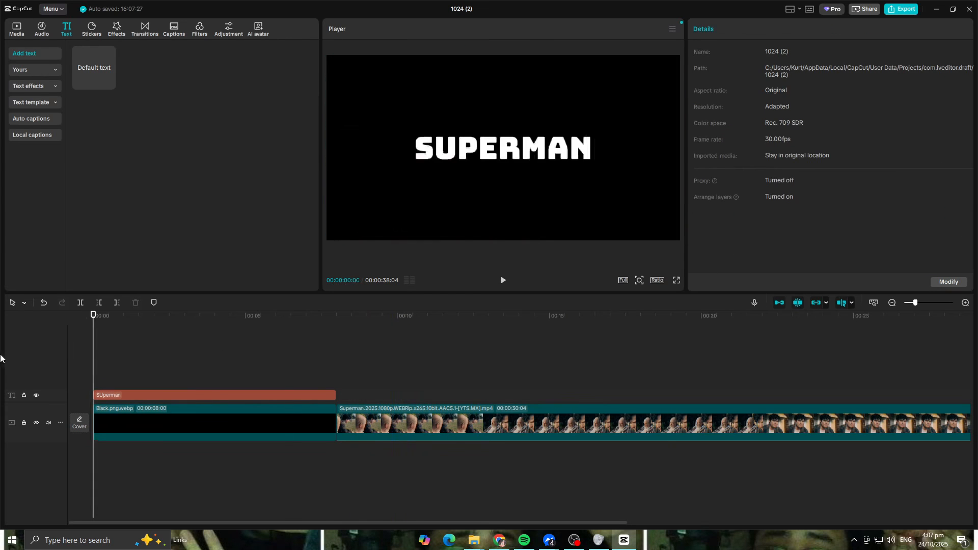
pyautogui.press('space')
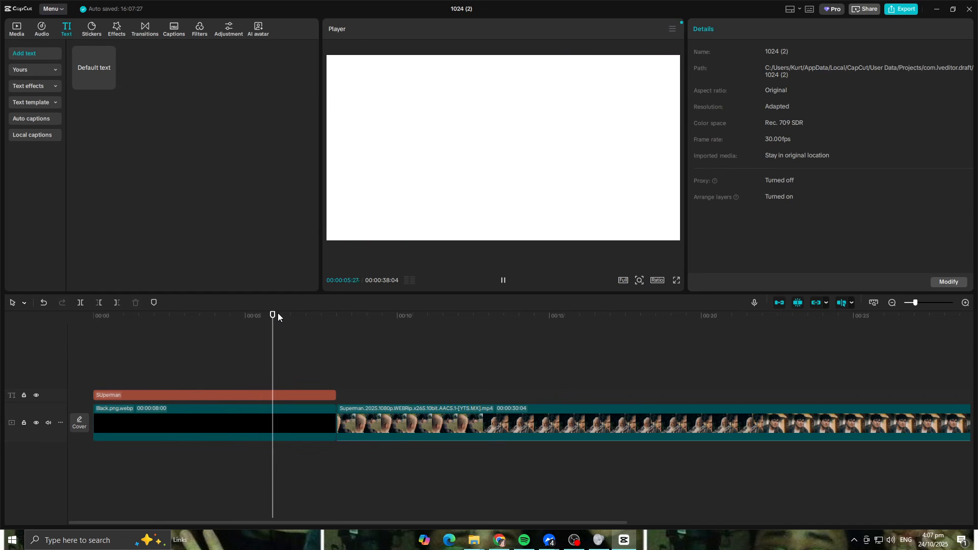
pyautogui.press('Home')
pyautogui.moveTo(67, 328); pyautogui.dragTo(87, 330)
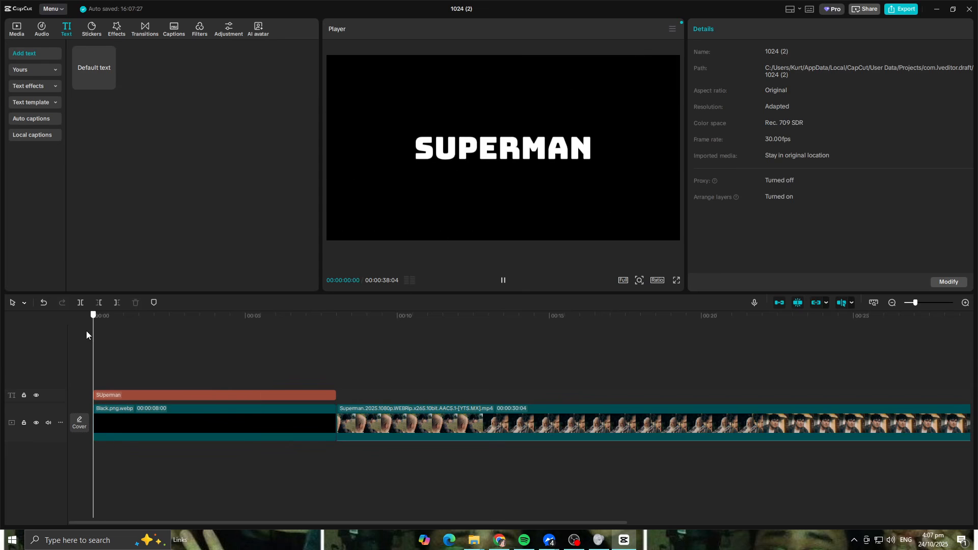
# Step: Place a copy of the black clip at the start of the main track and trim it to 2 seconds
pyautogui.click(97, 394)
pyautogui.moveTo(99, 318)
pyautogui.mouseDown()
pyautogui.moveTo(71, 313)
pyautogui.moveTo(82, 323)
pyautogui.mouseUp()
pyautogui.click(107, 423)
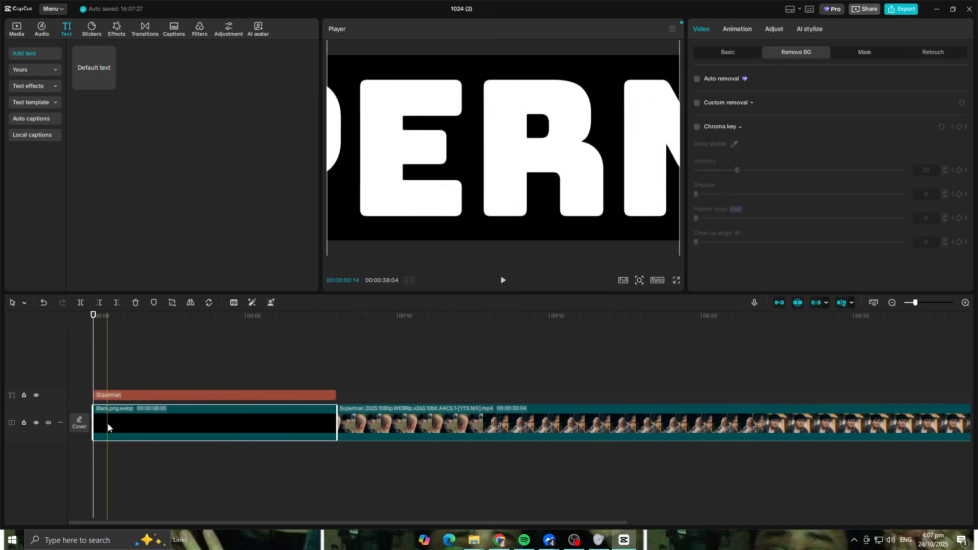
pyautogui.hotkey('ctrl', 'v')
pyautogui.moveTo(157, 393); pyautogui.dragTo(143, 427)
pyautogui.moveTo(335, 425); pyautogui.dragTo(152, 419)
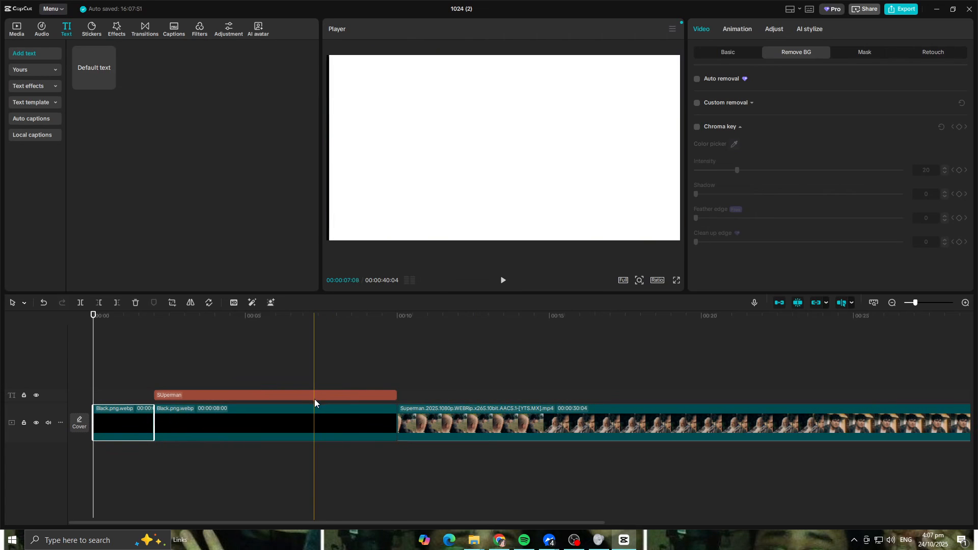
# Step: Add a default text over the short opening black clip and trim it to that clip's length
pyautogui.click(309, 397)
pyautogui.moveTo(105, 72); pyautogui.dragTo(115, 381)
pyautogui.moveTo(185, 381); pyautogui.dragTo(135, 398)
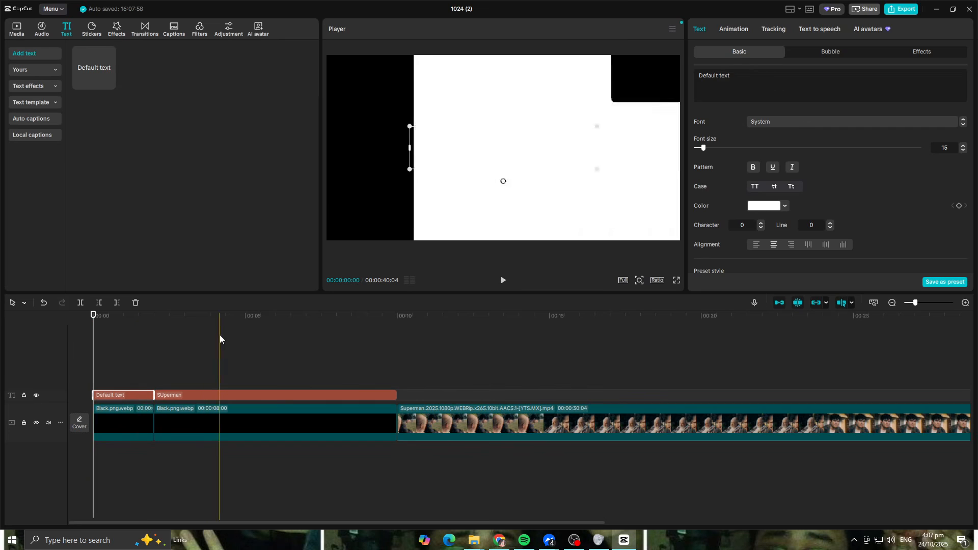
# Step: Paste a copy of the SUperman title at the timeline start and delete the default text beneath it
pyautogui.click(203, 396)
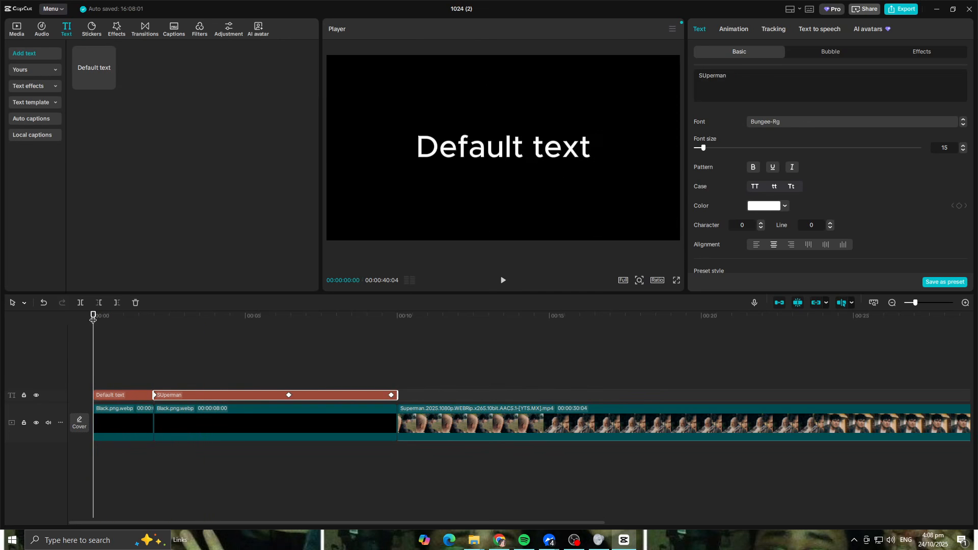
pyautogui.hotkey('ctrl', 'v')
pyautogui.click(330, 381)
pyautogui.click(229, 381)
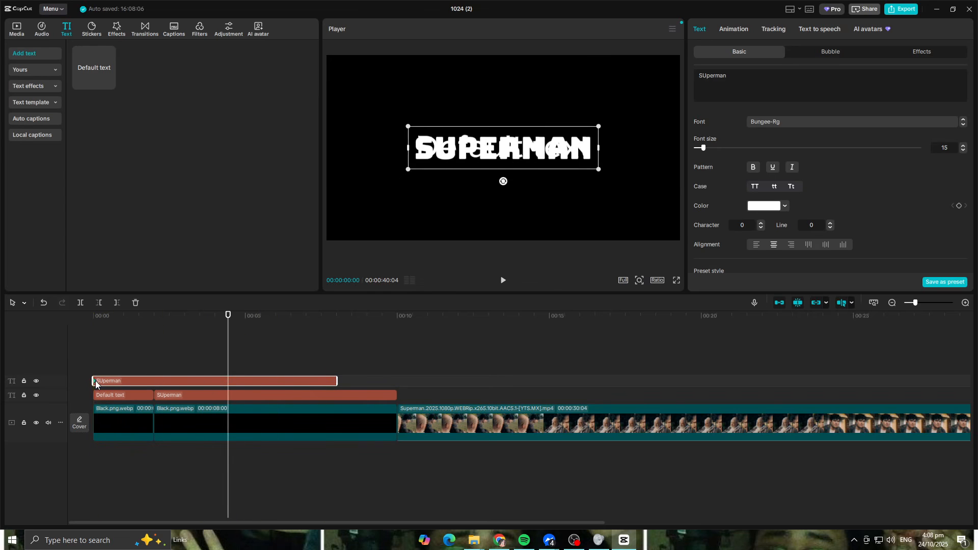
pyautogui.click(109, 395)
pyautogui.press('Delete')
# Step: Trim the copied title to the opening black clip's length and place it directly before the animated title
pyautogui.click(322, 375)
pyautogui.moveTo(335, 379); pyautogui.dragTo(140, 398)
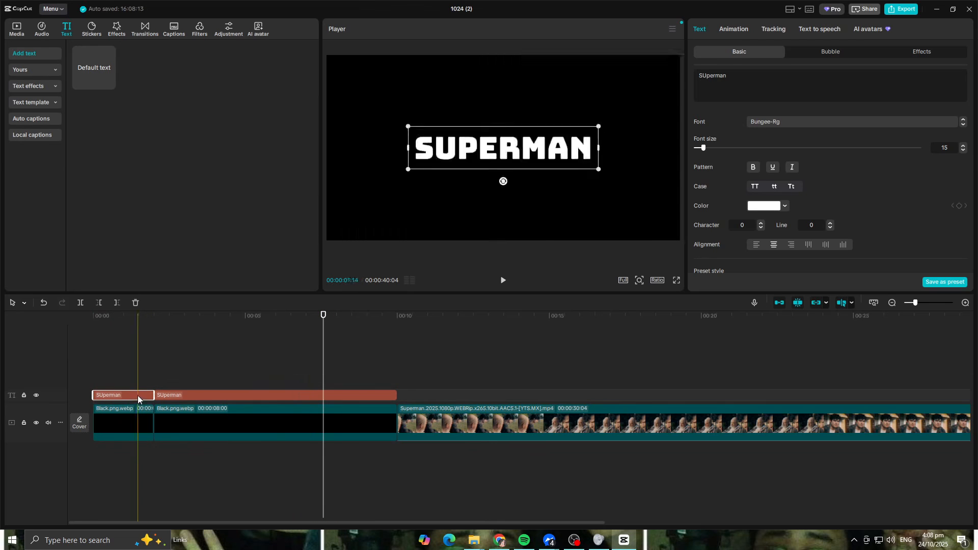
pyautogui.moveTo(326, 314); pyautogui.dragTo(2, 325)
pyautogui.press('space')
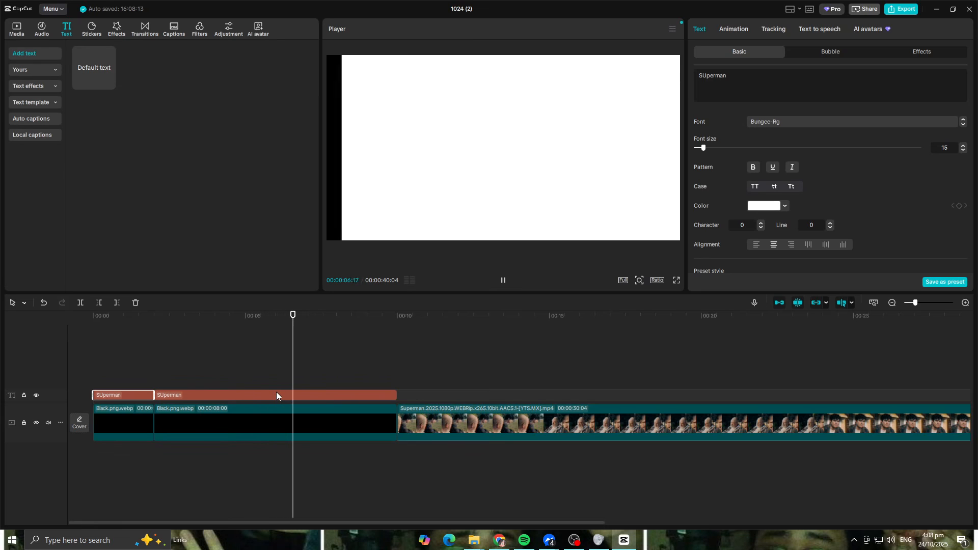
# Step: Combine both SUperman titles and both black clips into one compound clip
pyautogui.moveTo(136, 353); pyautogui.dragTo(227, 460)
pyautogui.rightClick(225, 416)
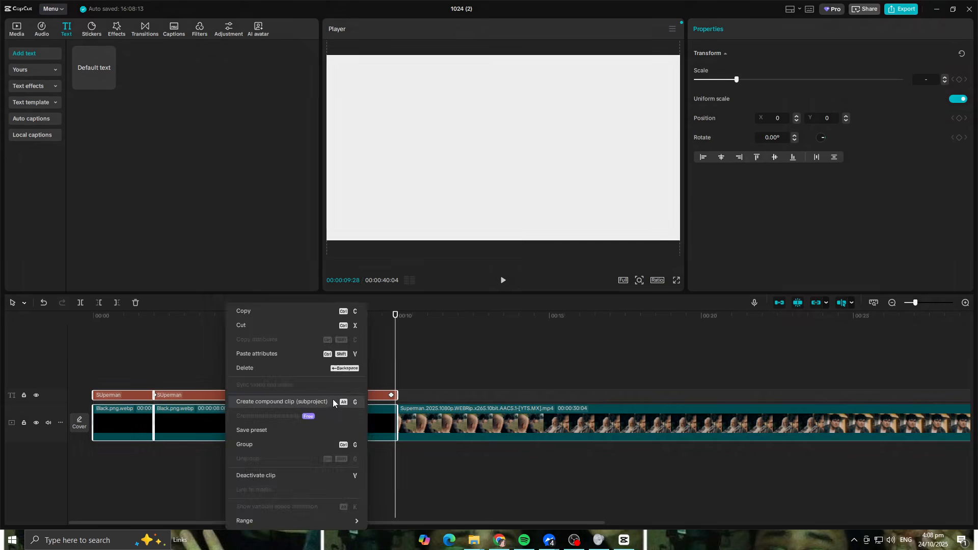
pyautogui.click(332, 400)
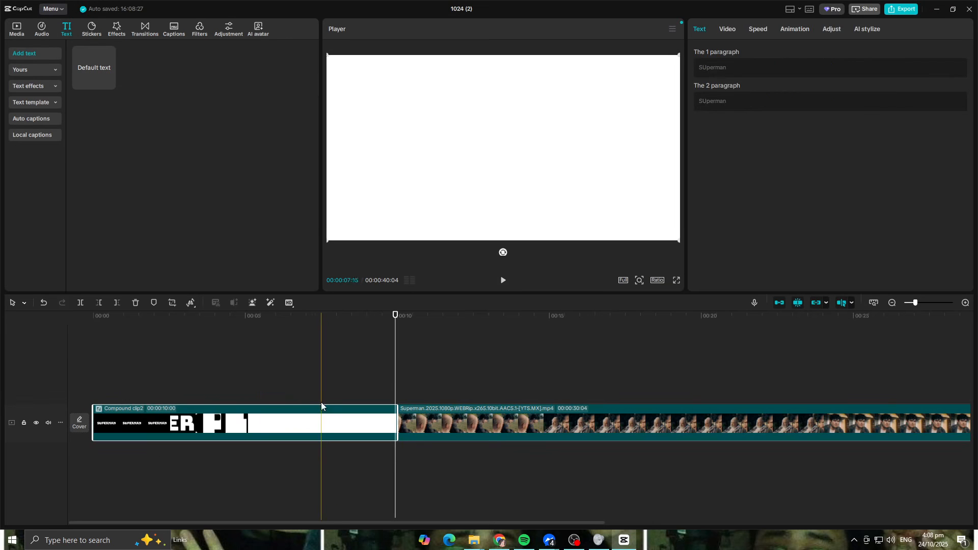
# Step: Place the compound clip on a track above the start of the movie footage and key out its white text with Chroma key
pyautogui.moveTo(252, 425); pyautogui.dragTo(251, 388)
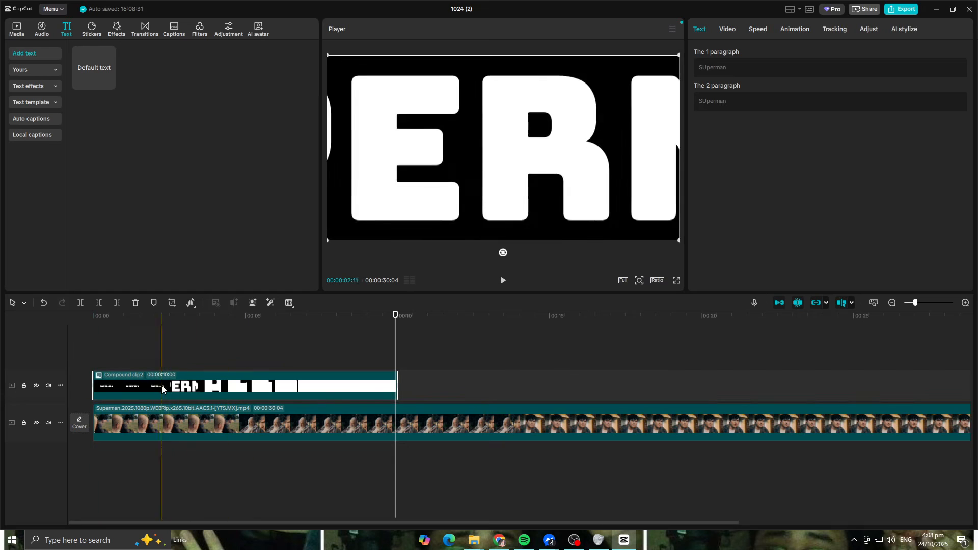
pyautogui.moveTo(395, 316); pyautogui.dragTo(119, 316)
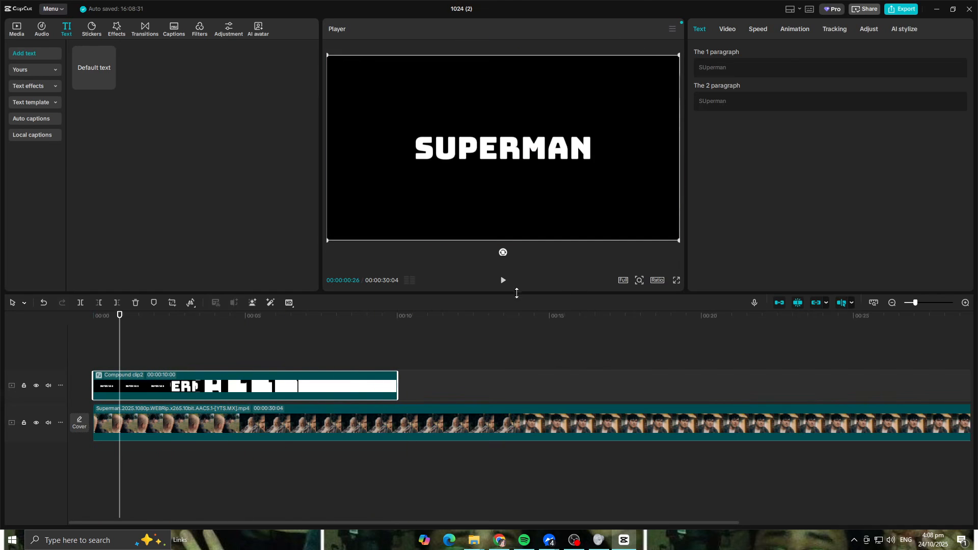
pyautogui.click(727, 30)
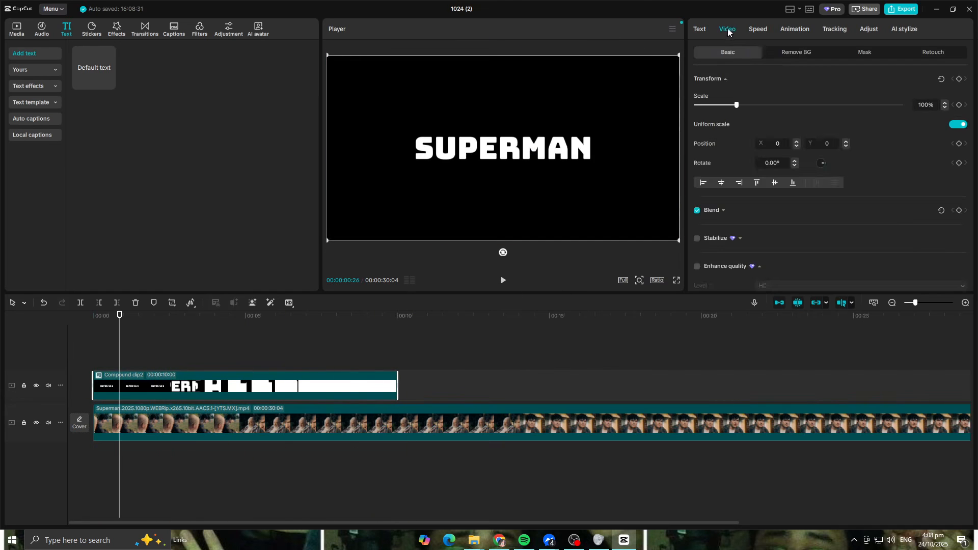
pyautogui.click(798, 57)
pyautogui.click(696, 128)
pyautogui.click(734, 145)
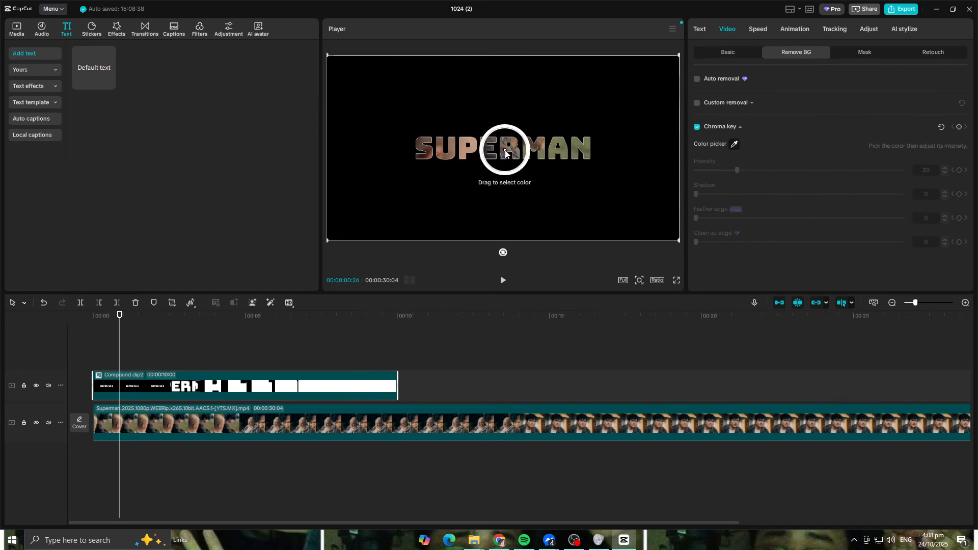
pyautogui.click(504, 152)
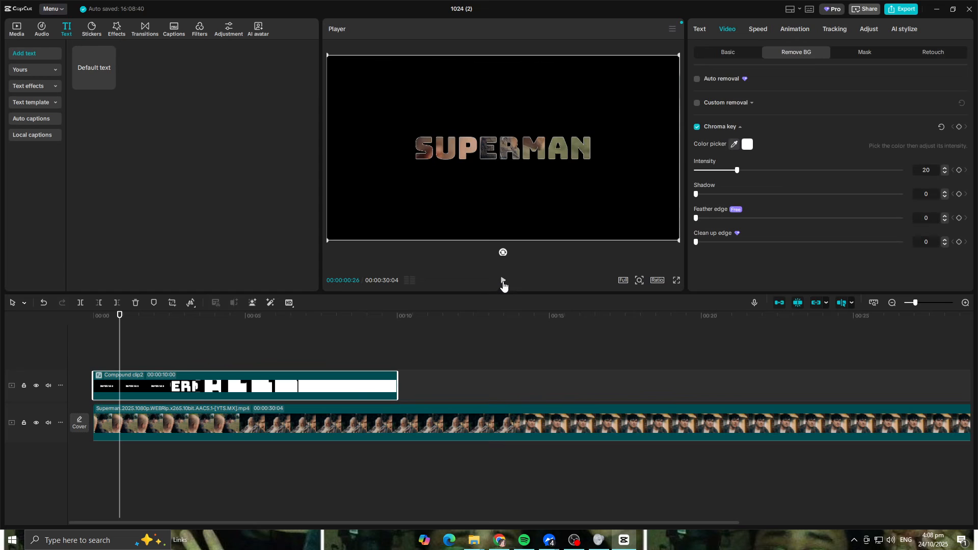
# Step: Play the title intro from the timeline start to review the footage showing through the zooming letters
pyautogui.moveTo(120, 315); pyautogui.dragTo(0, 315)
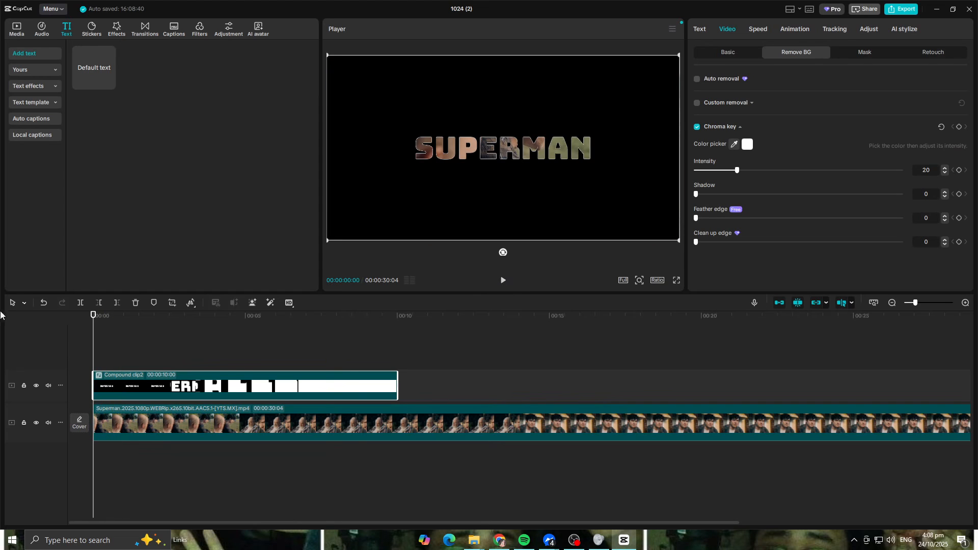
pyautogui.click(503, 284)
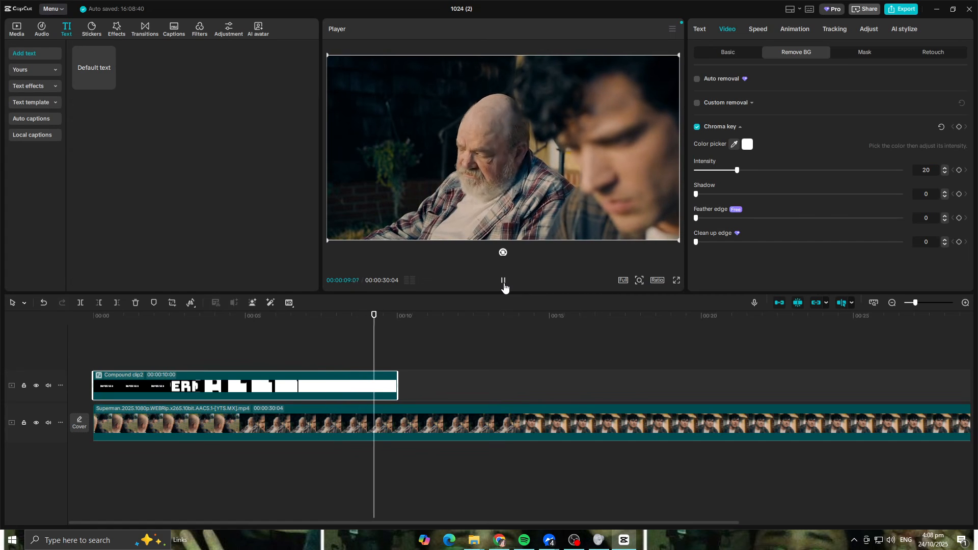
pyautogui.moveTo(433, 331)
pyautogui.mouseDown()
pyautogui.moveTo(213, 329)
pyautogui.moveTo(435, 337)
pyautogui.mouseUp()
pyautogui.click(501, 281)
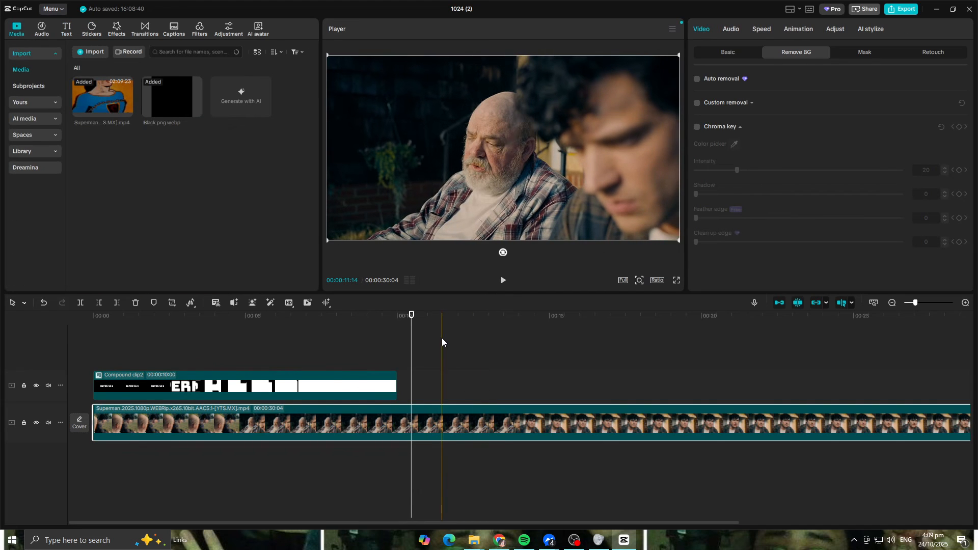
# Step: Try the One Day filter on the movie clip, preview it in playback and undo it
pyautogui.moveTo(411, 316)
pyautogui.mouseDown()
pyautogui.moveTo(368, 320)
pyautogui.moveTo(402, 324)
pyautogui.mouseUp()
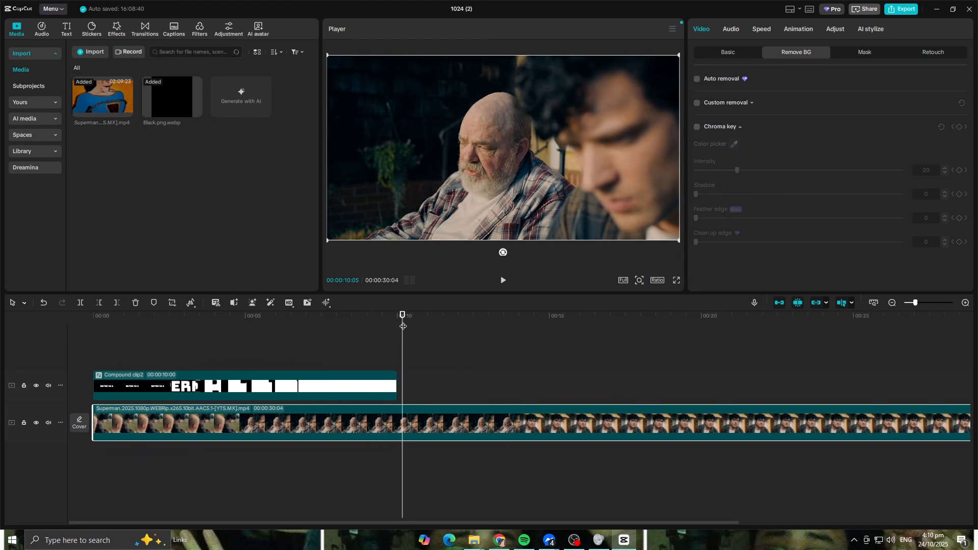
pyautogui.click(200, 29)
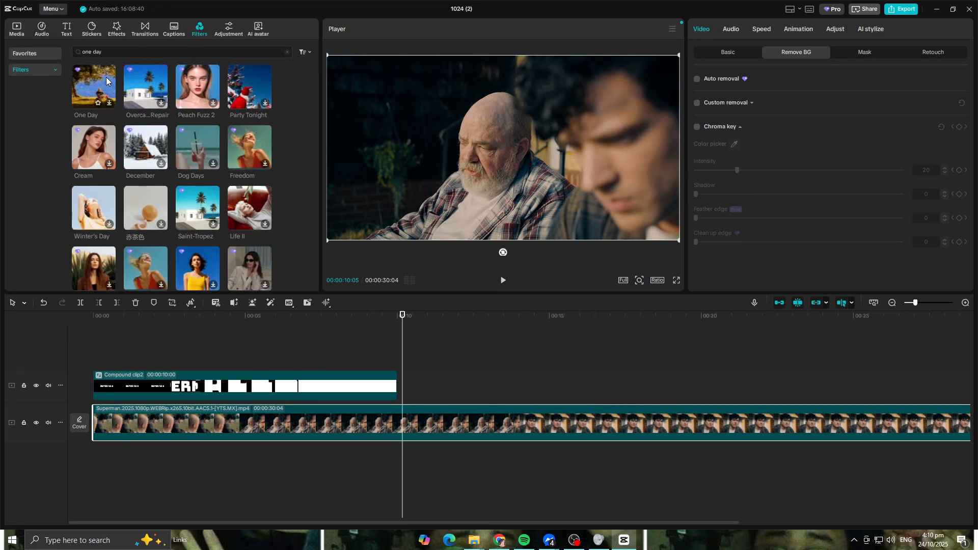
pyautogui.moveTo(106, 81); pyautogui.dragTo(413, 422)
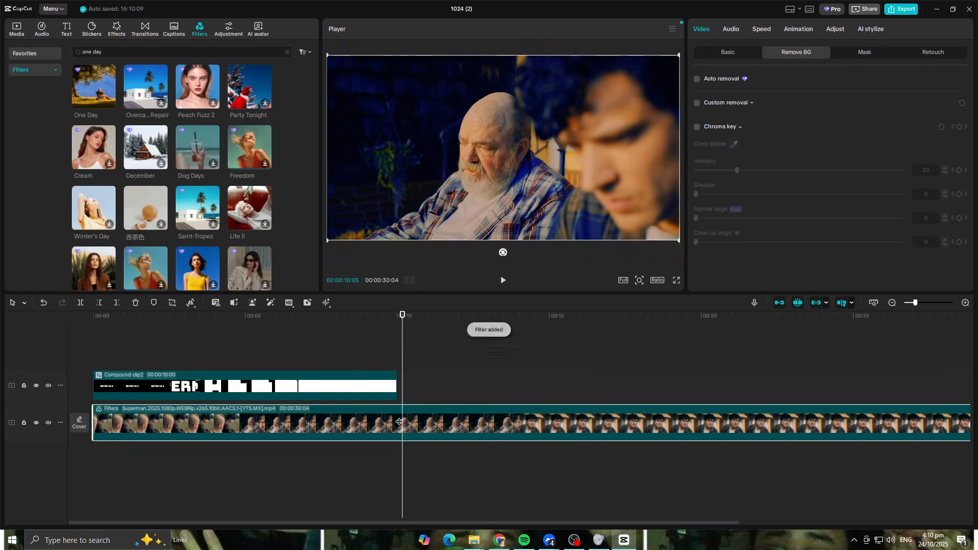
pyautogui.click(502, 280)
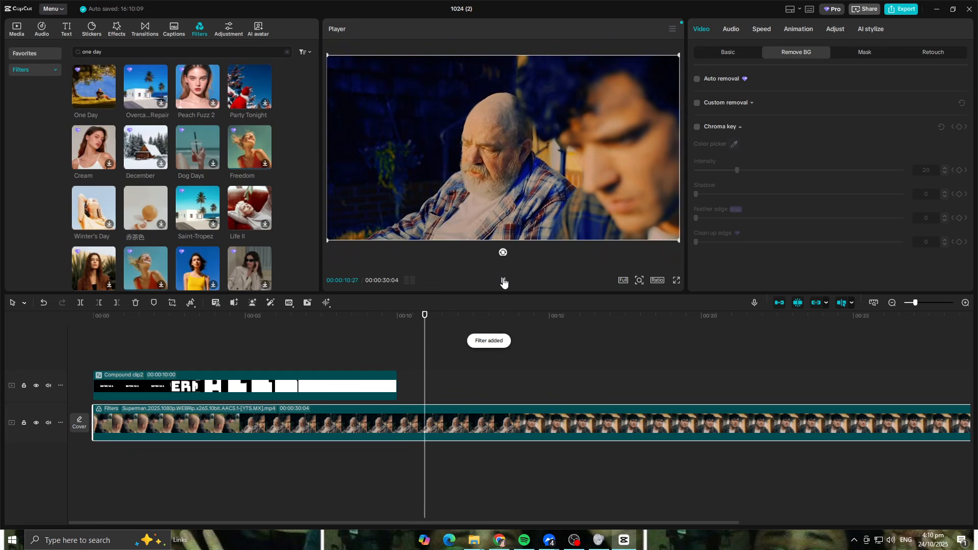
pyautogui.click(503, 280)
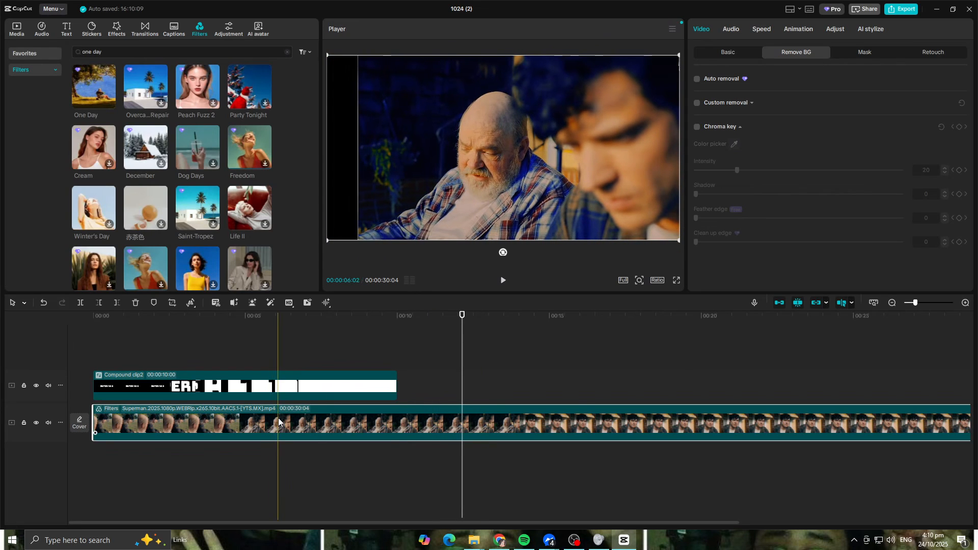
pyautogui.hotkey('ctrl', 'z')
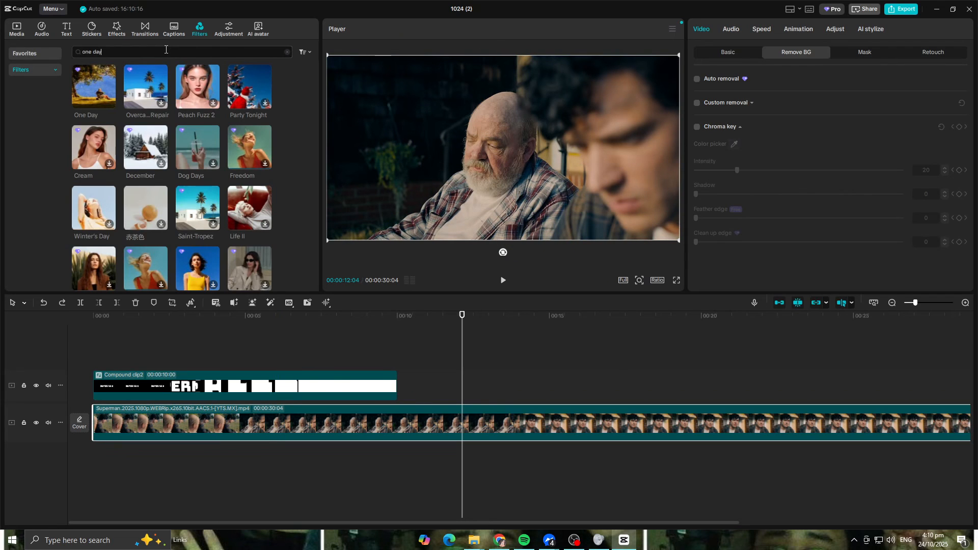
# Step: Search the filters for "san francisco" and preview the San Francisco filter on the movie clip
pyautogui.moveTo(162, 49); pyautogui.dragTo(80, 51)
pyautogui.write('san f')
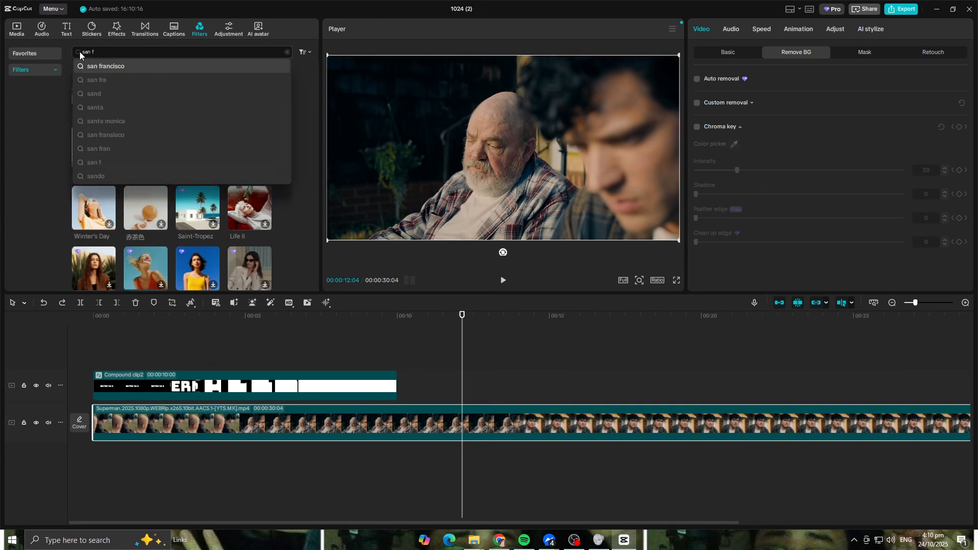
pyautogui.click(132, 67)
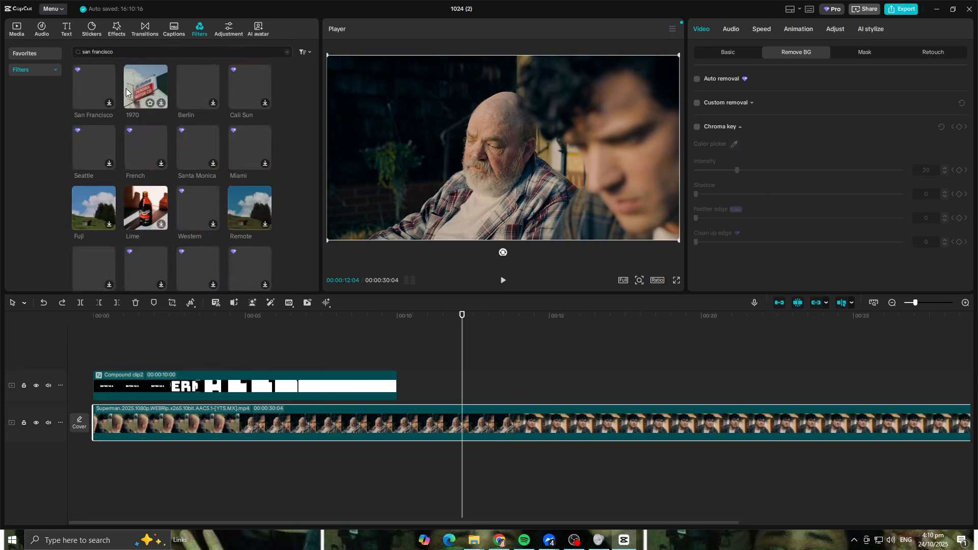
pyautogui.click(103, 84)
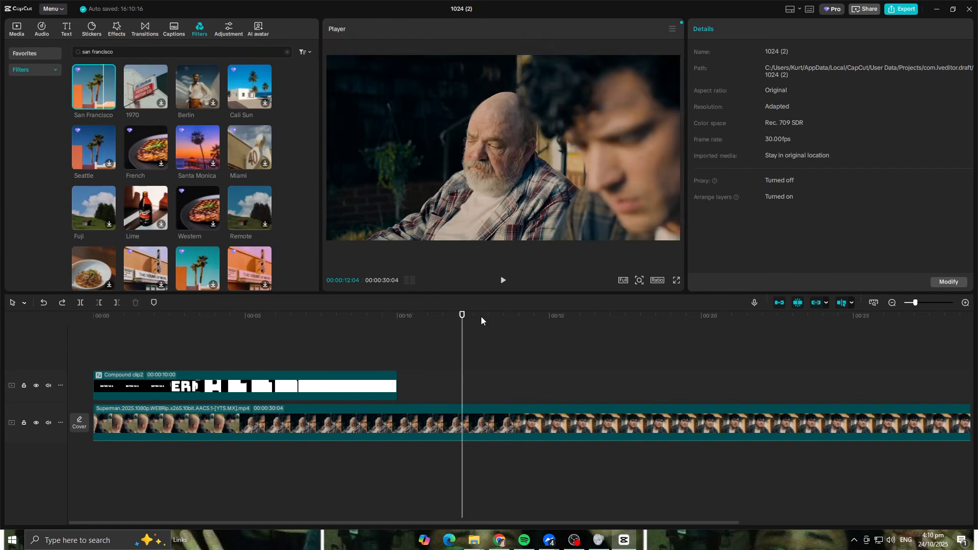
pyautogui.click(399, 425)
pyautogui.click(100, 88)
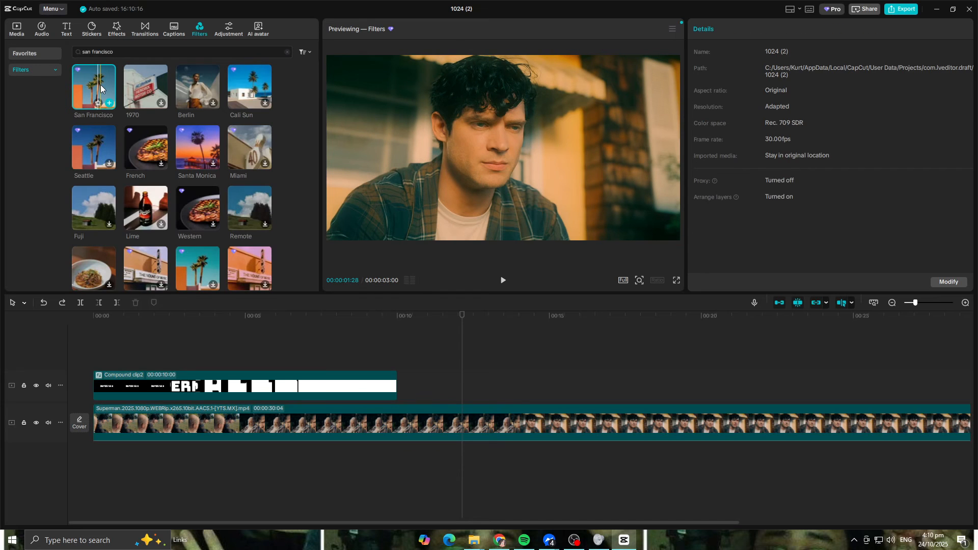
# Step: Search the filters for "tan" and preview the results on the footage
pyautogui.moveTo(117, 52); pyautogui.dragTo(70, 43)
pyautogui.write('tan')
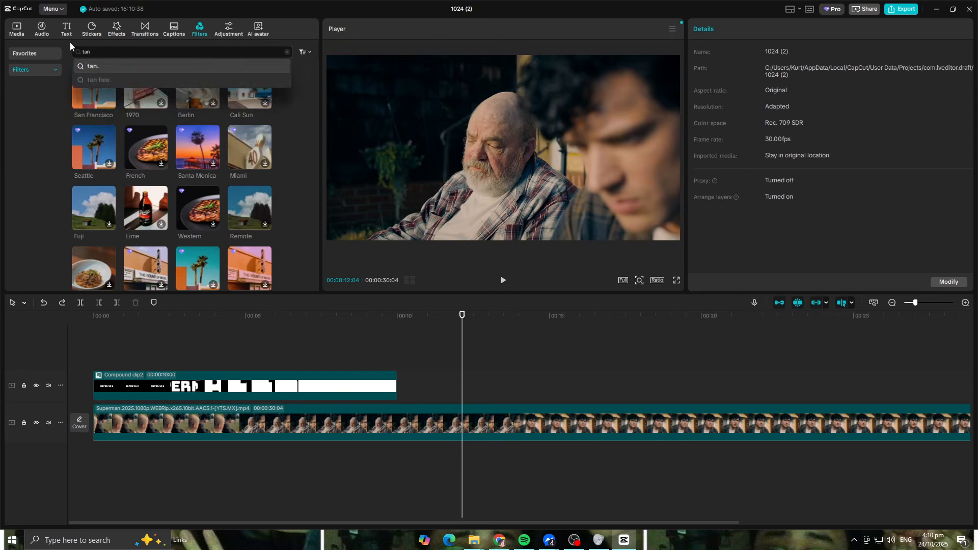
pyautogui.click(114, 68)
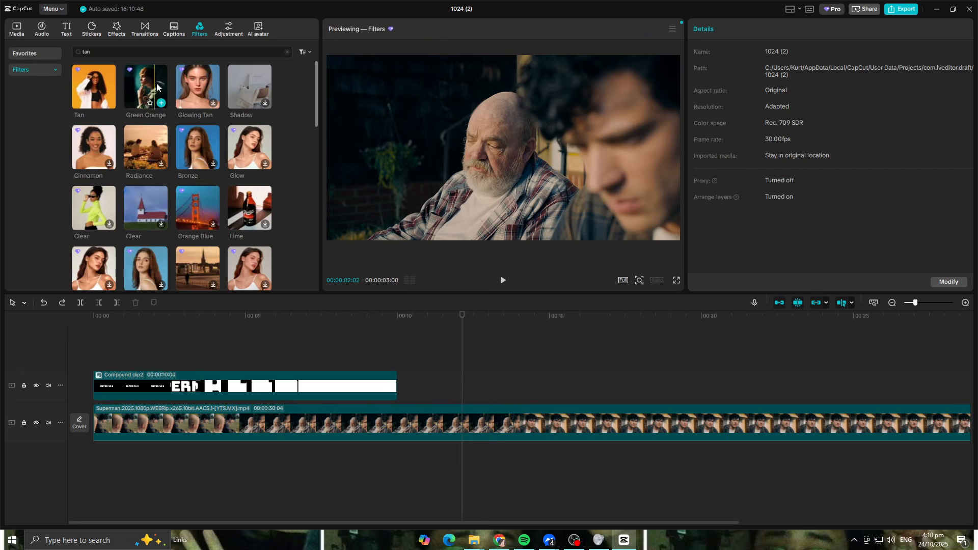
# Step: Search the filters for "berlin" and apply the Berlin filter to the movie clip
pyautogui.click(84, 51)
pyautogui.write('berlin')
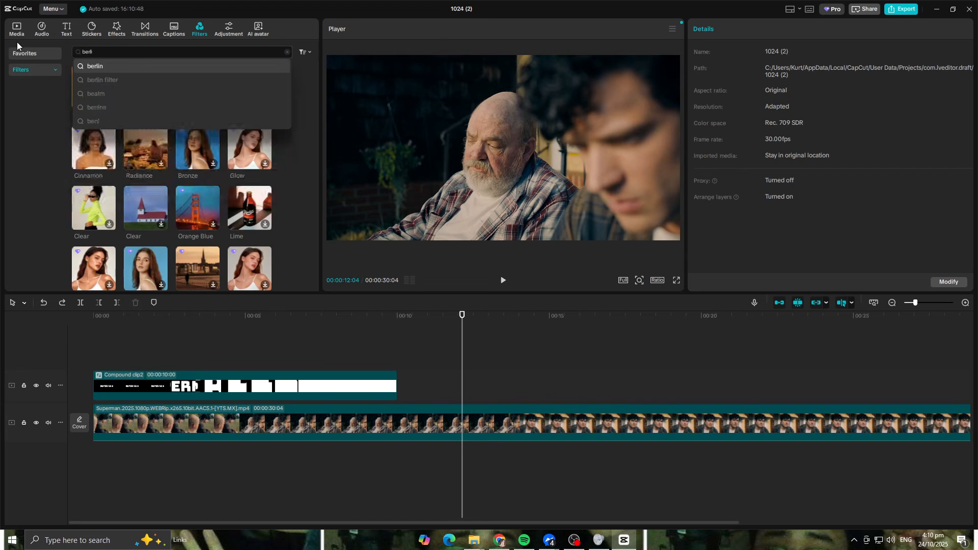
pyautogui.press('Return')
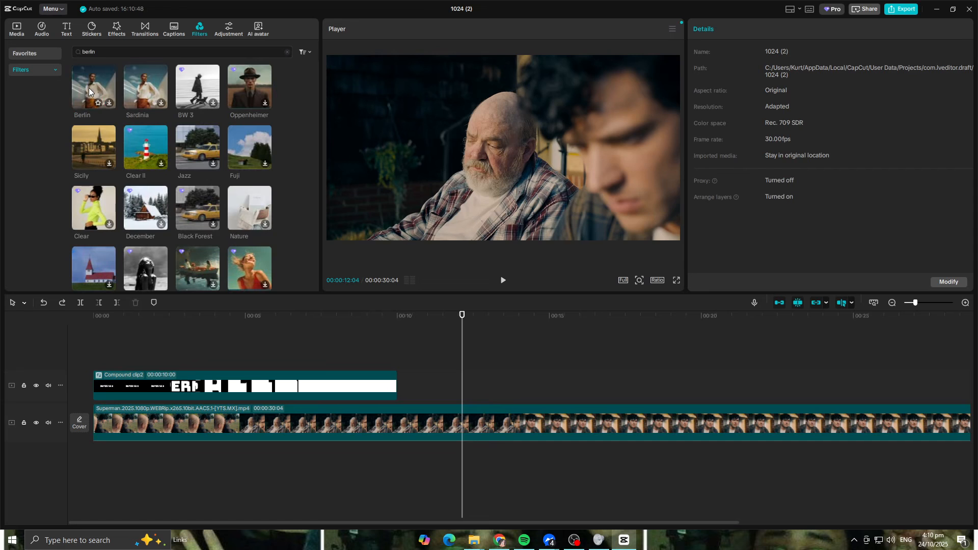
pyautogui.moveTo(100, 97)
pyautogui.moveTo(100, 96); pyautogui.dragTo(406, 420)
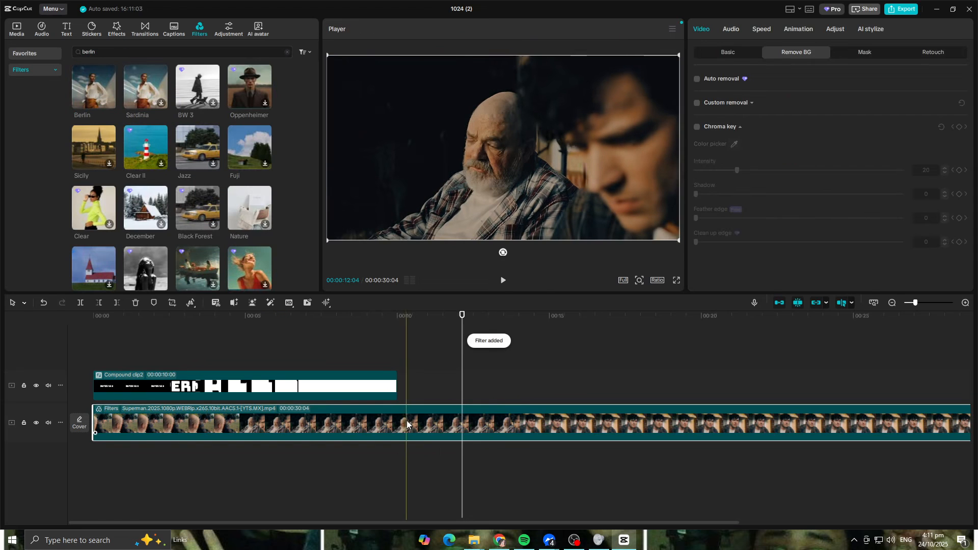
# Step: Try a second Berlin filter as a separate layer after the compound clip and delete it
pyautogui.click(410, 316)
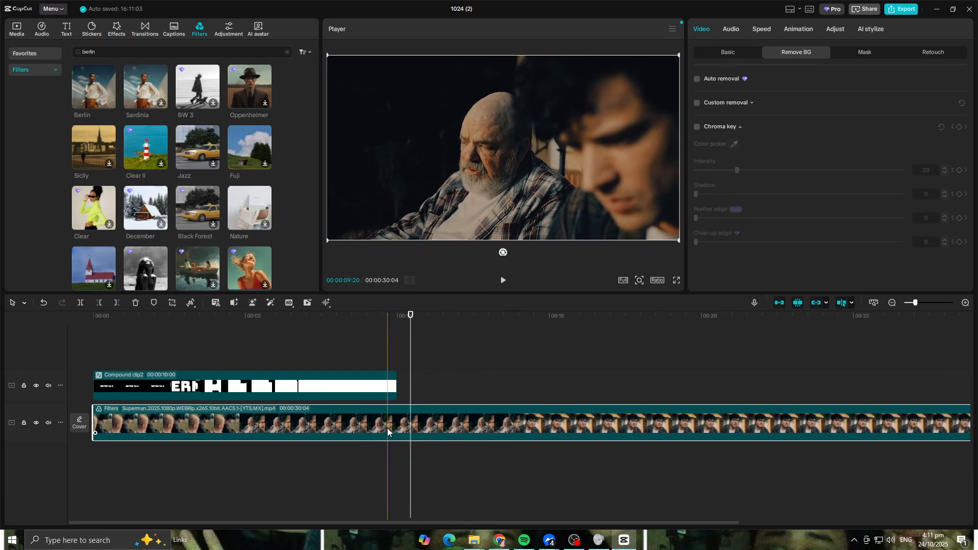
pyautogui.moveTo(93, 87); pyautogui.dragTo(416, 384)
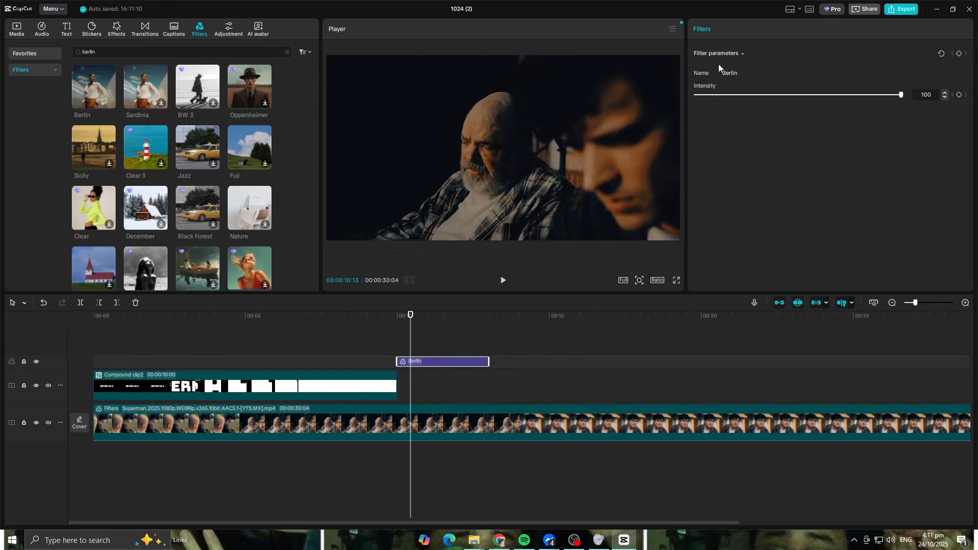
pyautogui.press('Delete')
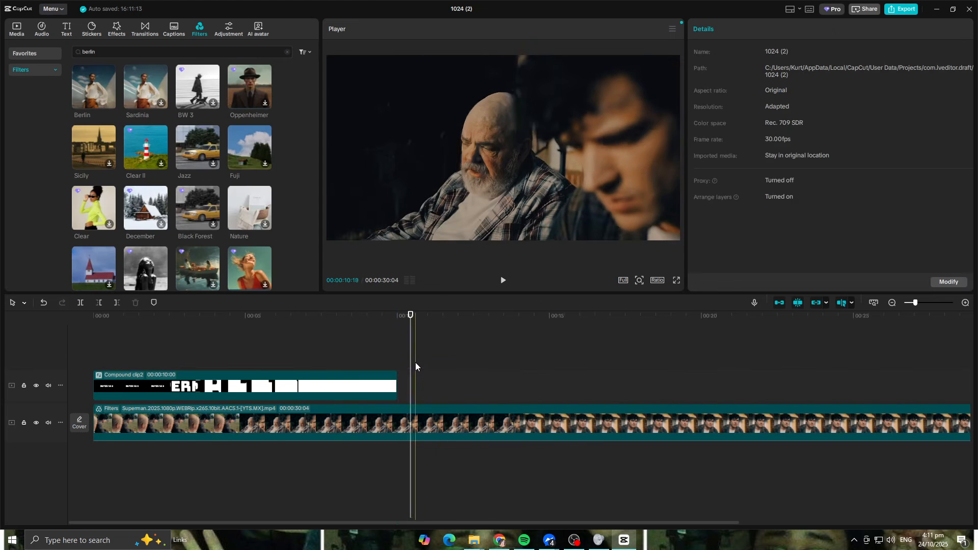
# Step: Scrub through the movie footage following the title intro to check how the Berlin filter looks
pyautogui.moveTo(416, 318); pyautogui.dragTo(585, 364)
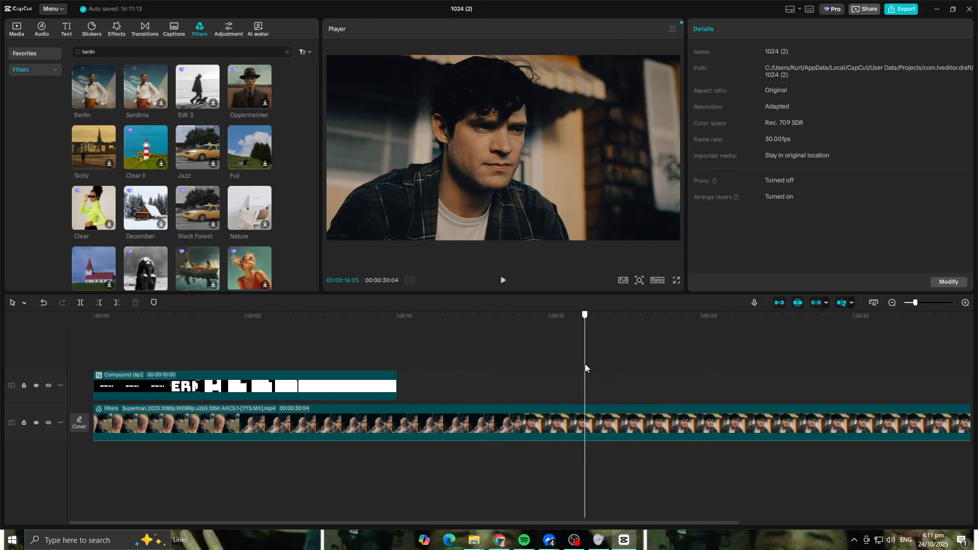
pyautogui.moveTo(586, 318); pyautogui.dragTo(402, 357)
pyautogui.scroll(-3, 450, 365)
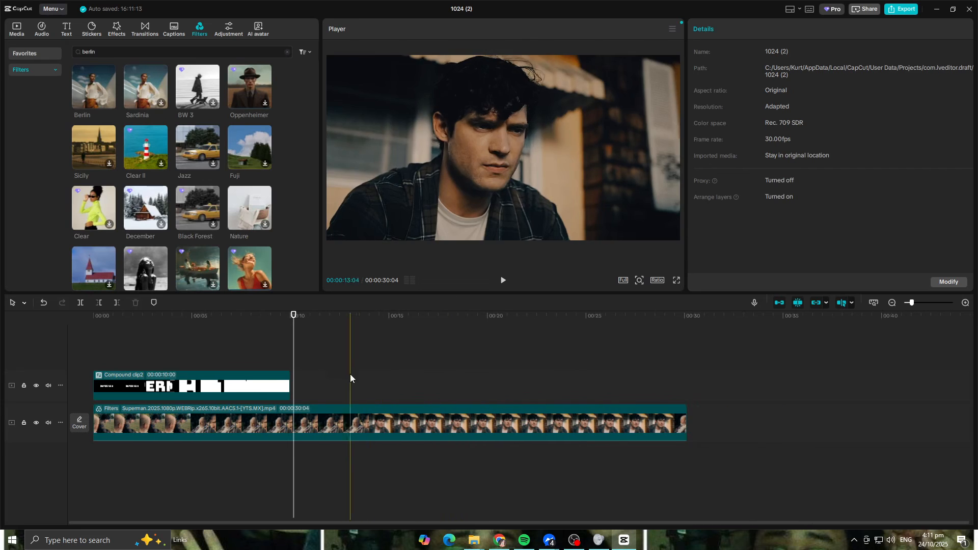
pyautogui.moveTo(294, 317); pyautogui.dragTo(311, 323)
pyautogui.scroll(4, 333, 332)
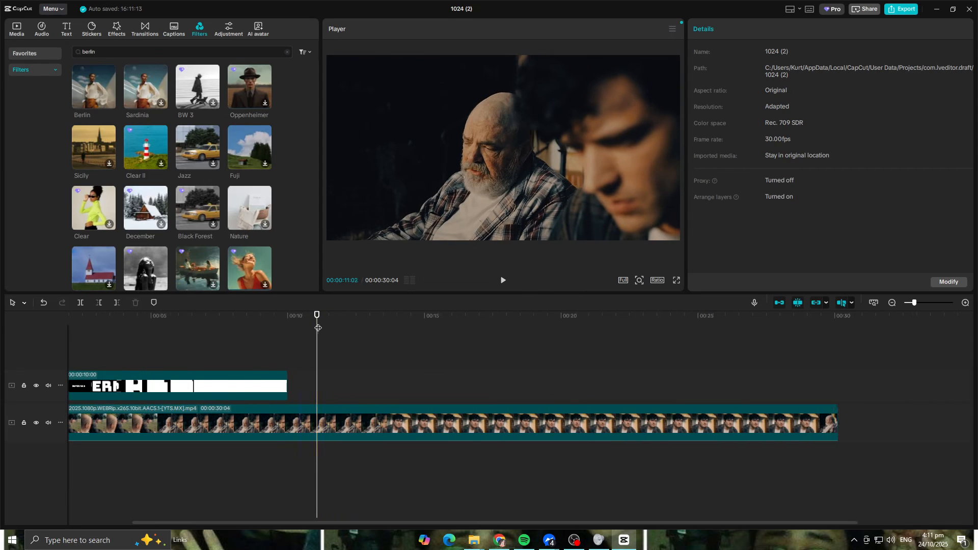